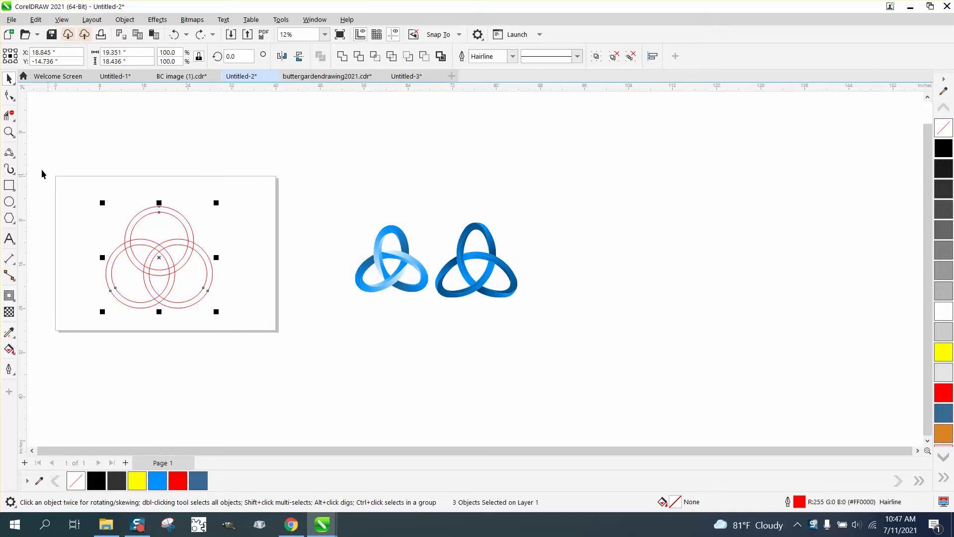
Mirror the three overlapping red rings vertically so the single ring sits below the other two
click(9, 131)
drag(85, 194, 258, 326)
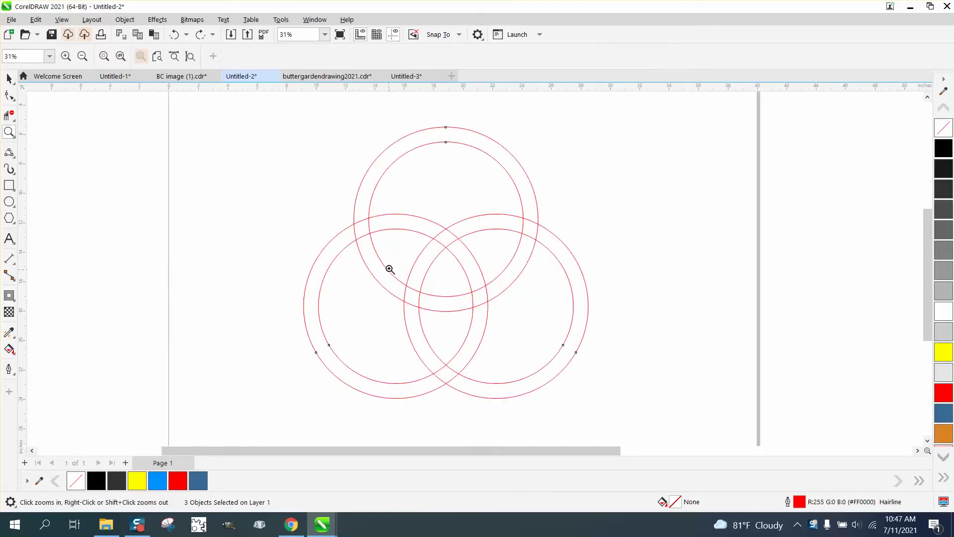
right_click(445, 279)
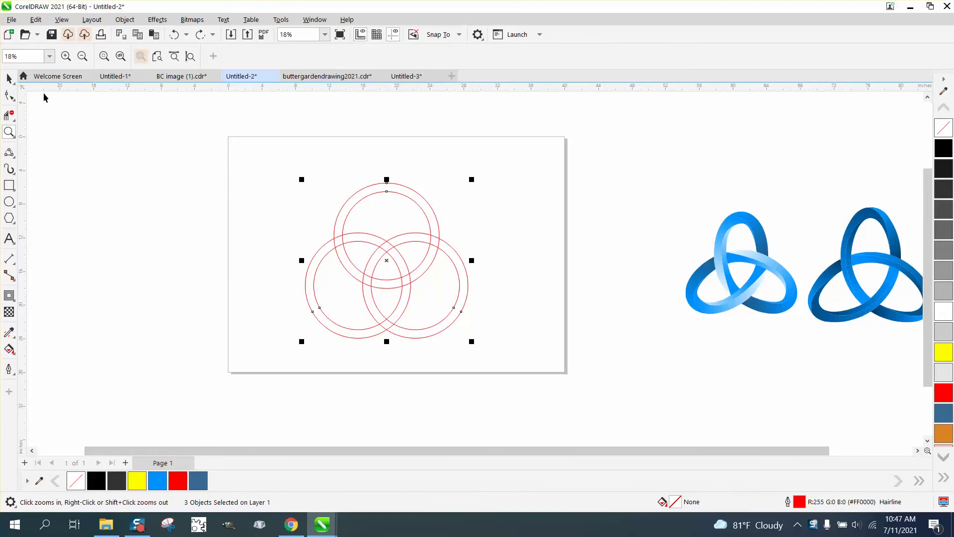
key(space)
drag(272, 165, 511, 347)
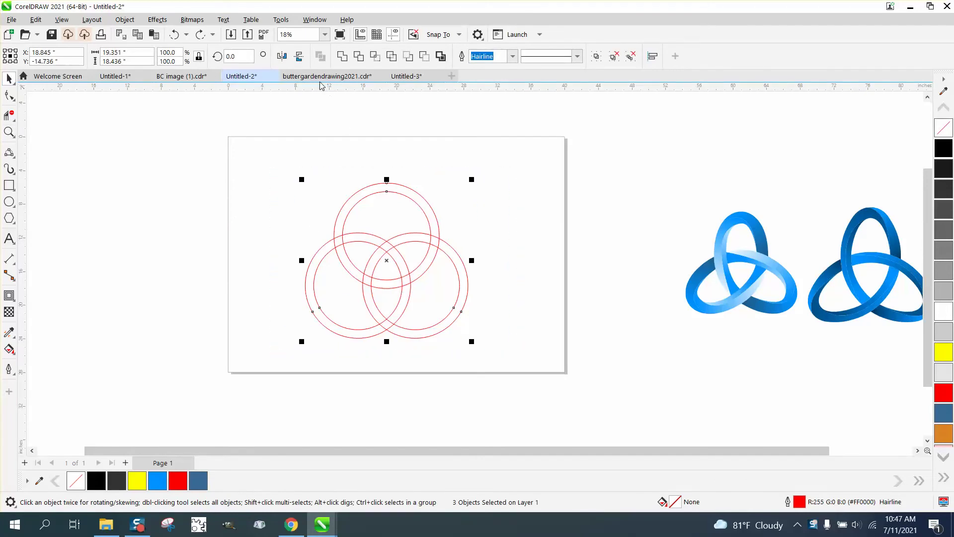
click(299, 56)
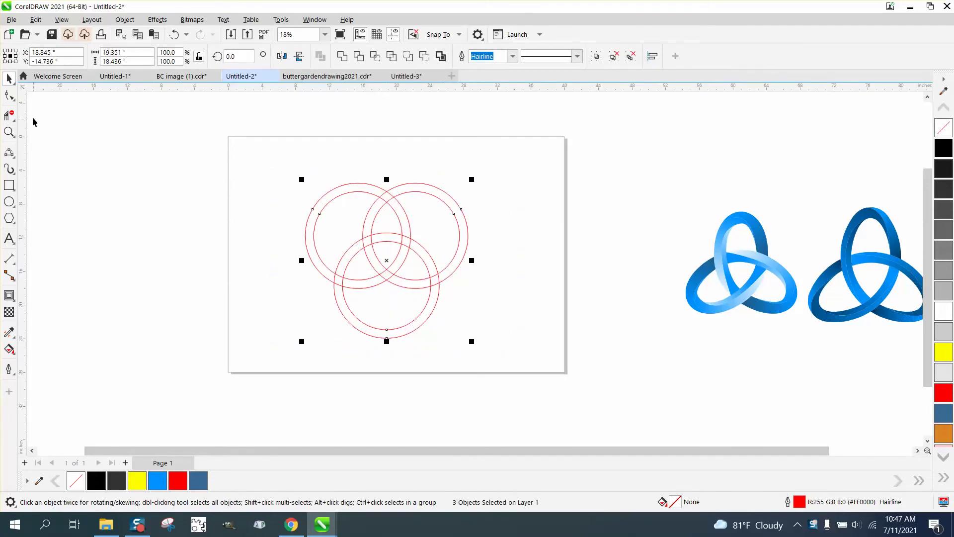
Virtually delete the crossing segments where the two upper rings overlap, and Smart Fill the opened pointed band blue without an outline
click(8, 116)
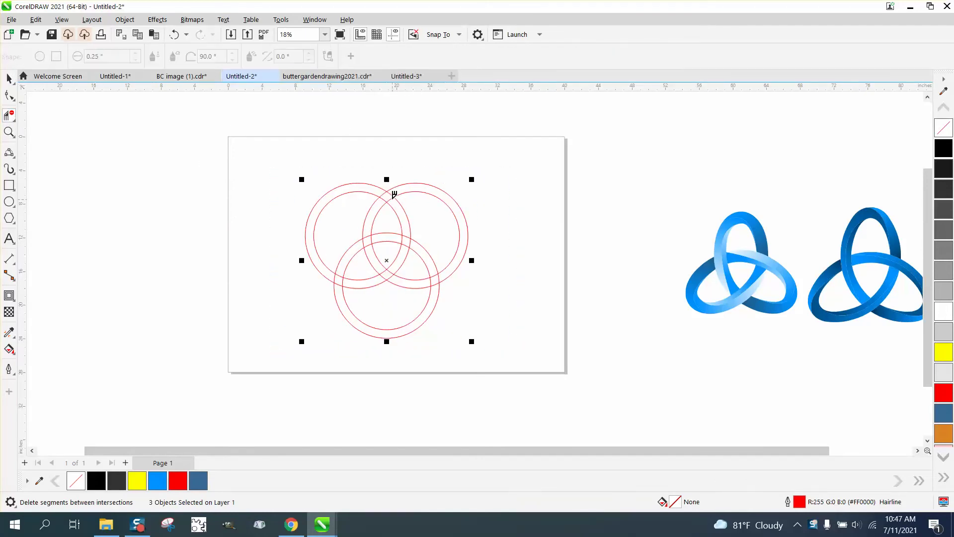
click(371, 239)
click(10, 350)
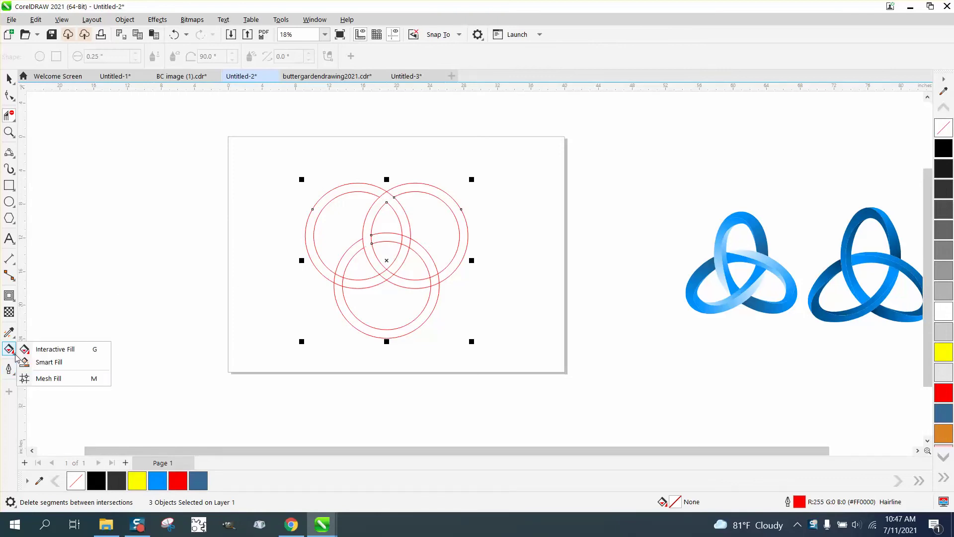
click(43, 362)
click(369, 242)
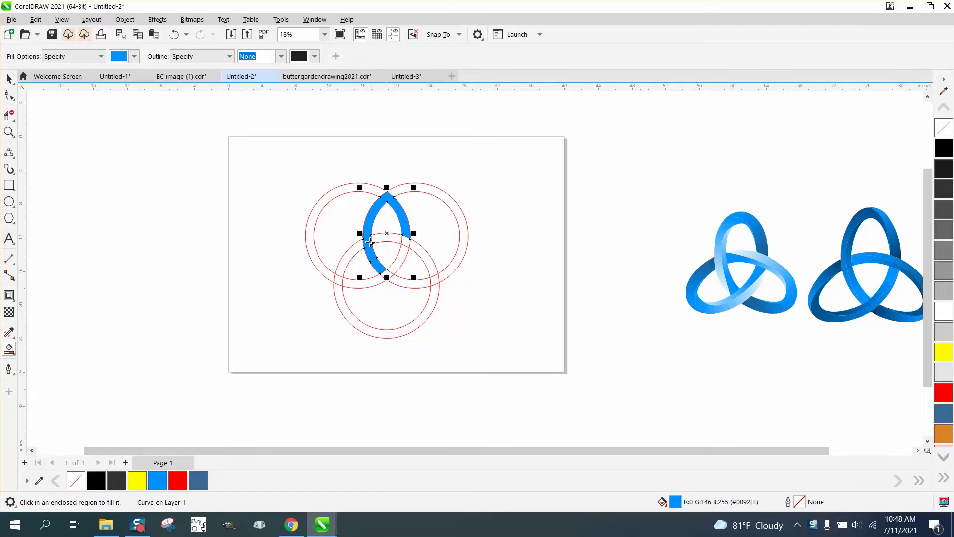
Move the blue band off the left side of the page, and Smart Fill the rings' central triangle, shifting it to the page's left edge
key(shift+Left)
key(shift+Left)
key(shift+Left)
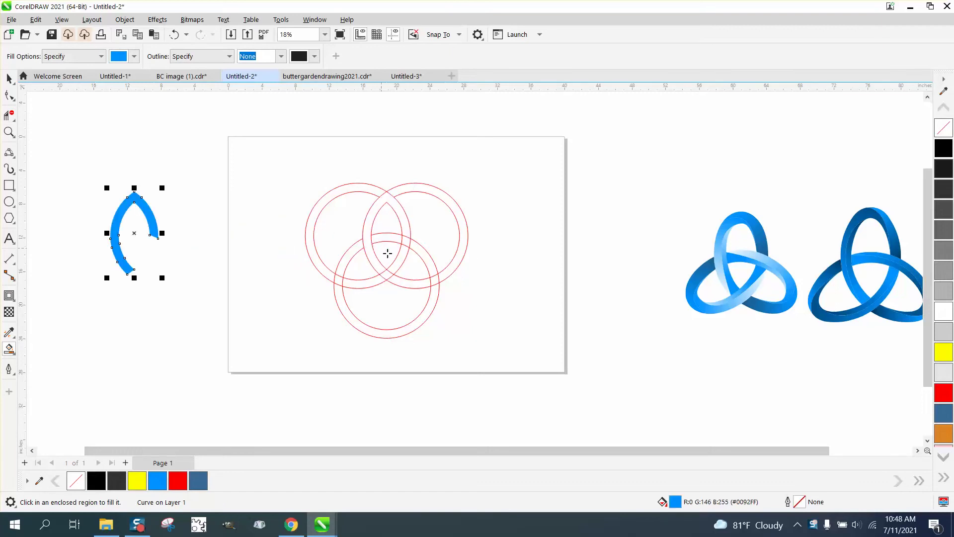
click(388, 258)
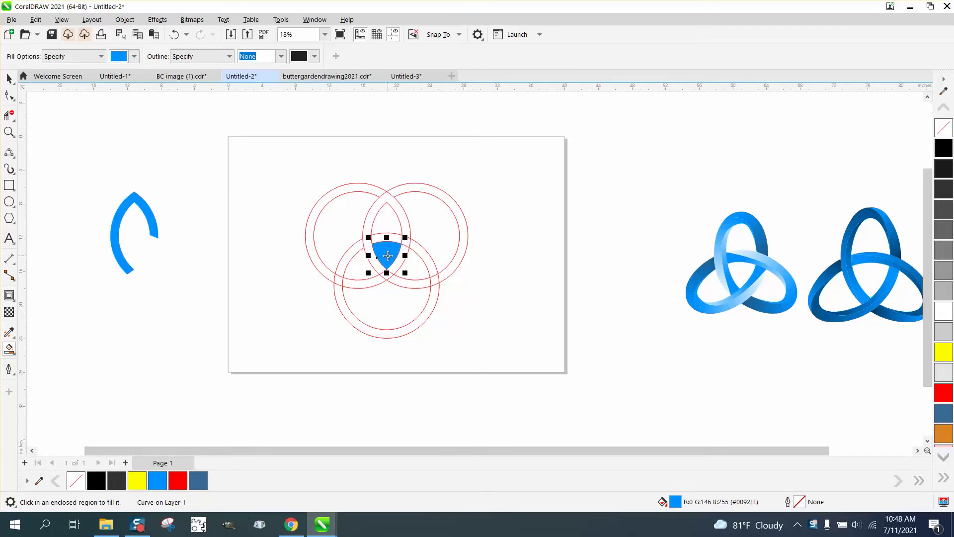
key(shift+Left)
key(shift+Left)
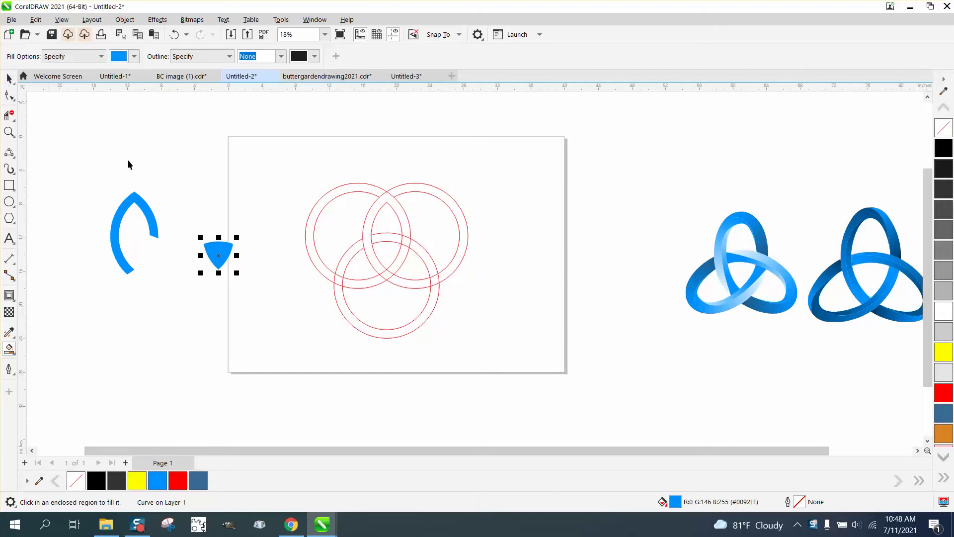
Delete the two outer nodes on either side of the blue band's pointed tip
key(space)
drag(83, 175, 110, 231)
drag(173, 289, 173, 290)
key(z)
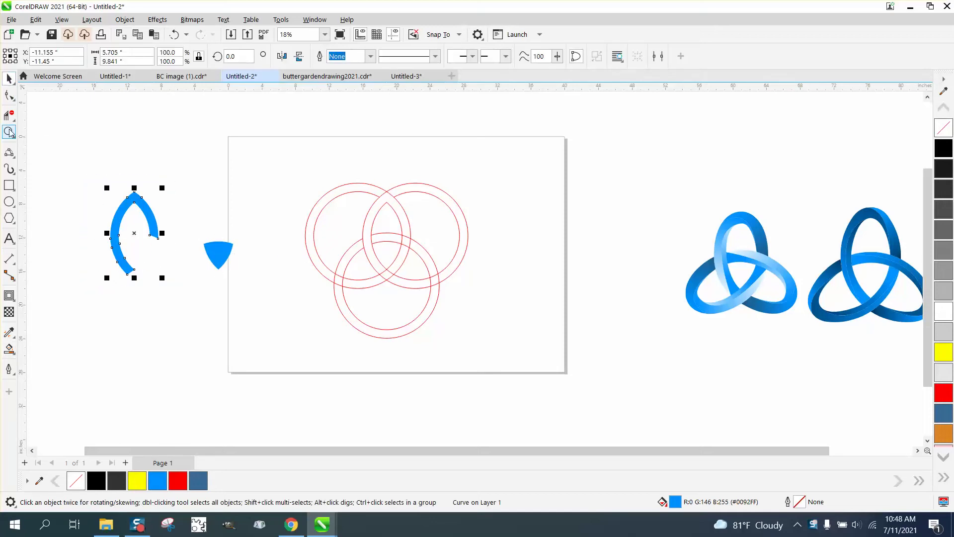
drag(97, 175, 191, 286)
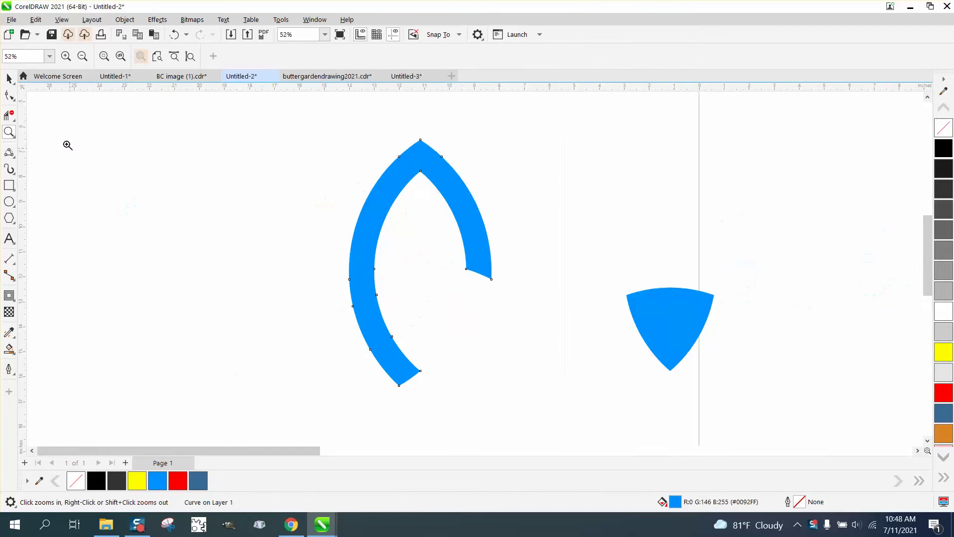
click(9, 94)
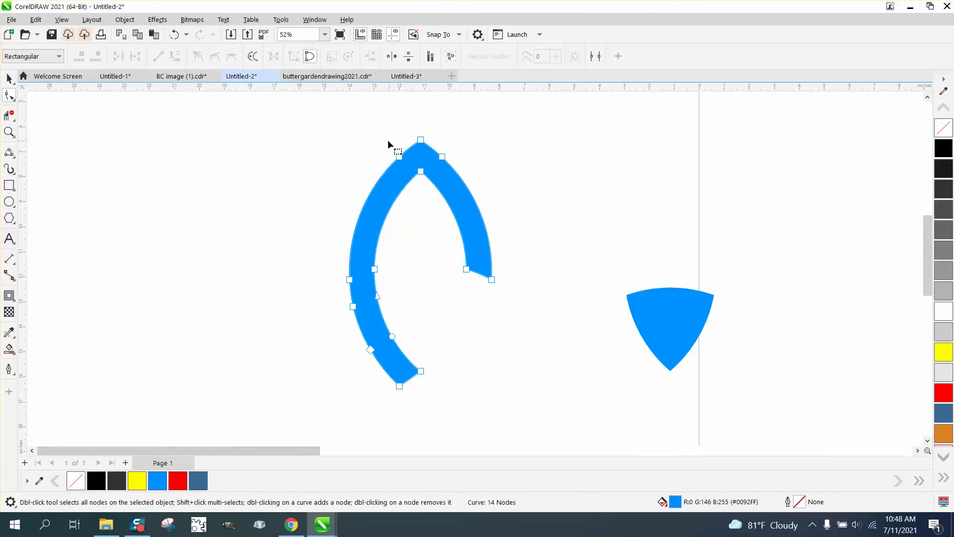
drag(379, 148, 466, 163)
key(Delete)
Fillet the outer corner at the blue band's tip with a 2.0" radius
click(419, 141)
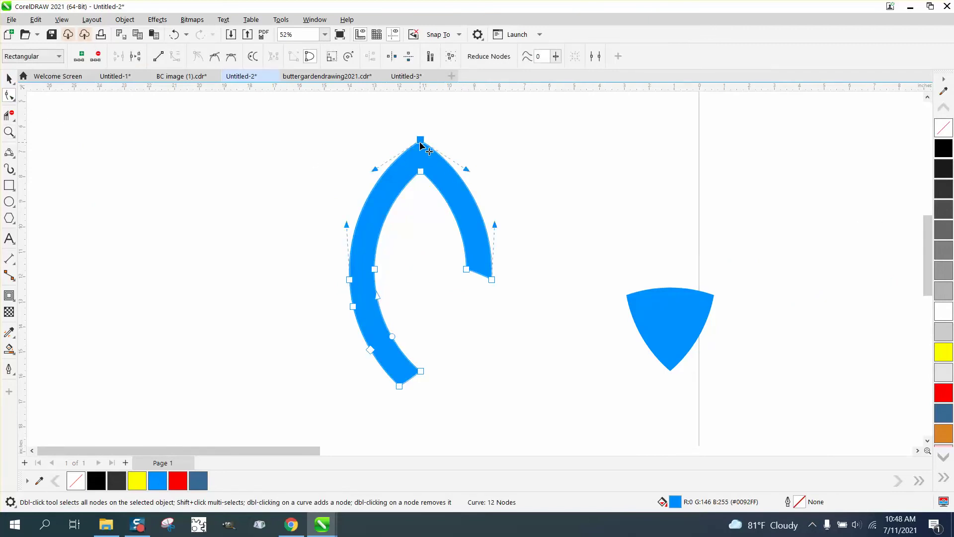
click(315, 20)
mouse_move(328, 174)
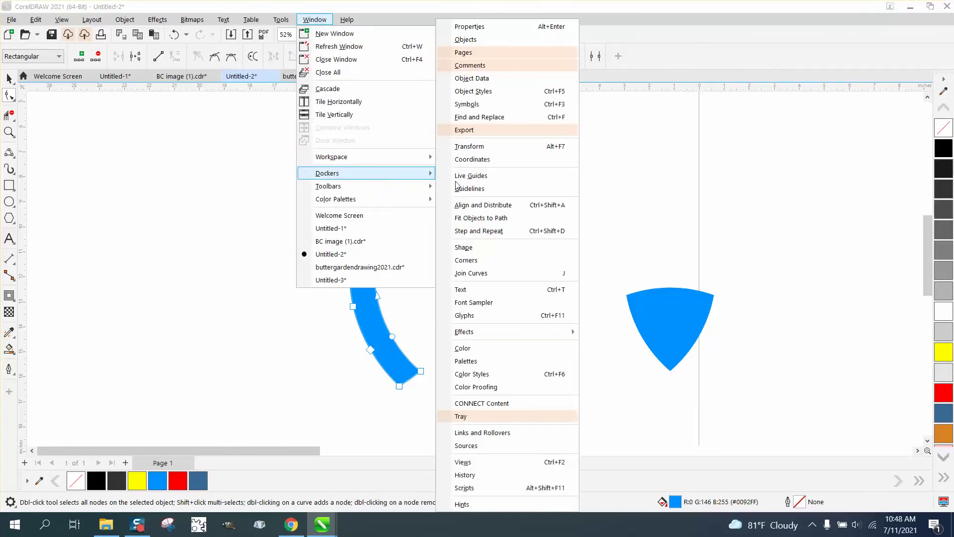
click(477, 259)
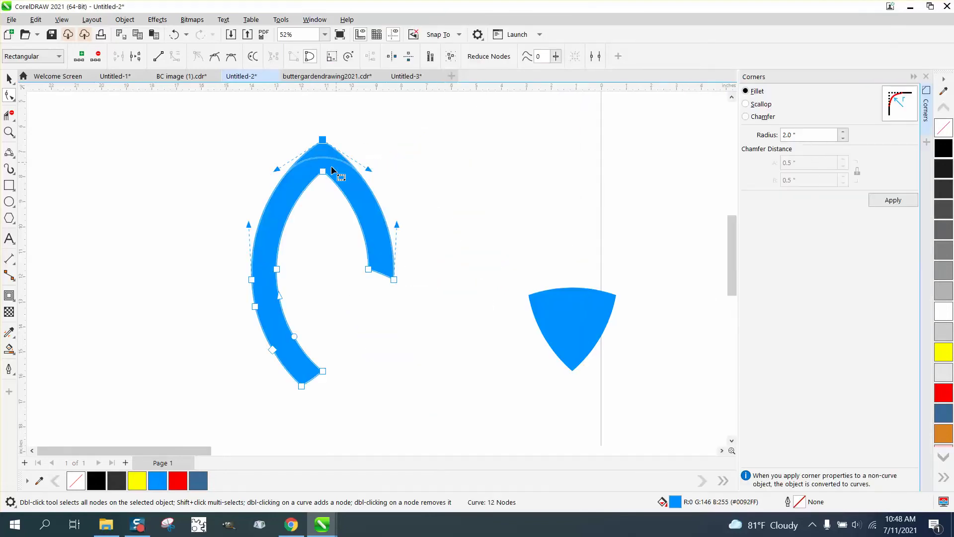
click(892, 200)
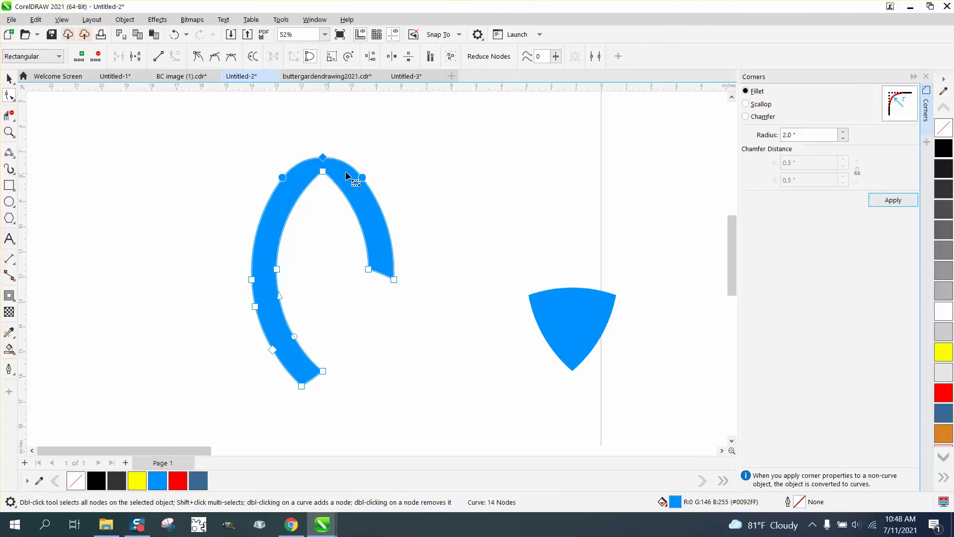
Fillet the inner corner at the band's tip with a 1.0" radius
click(322, 172)
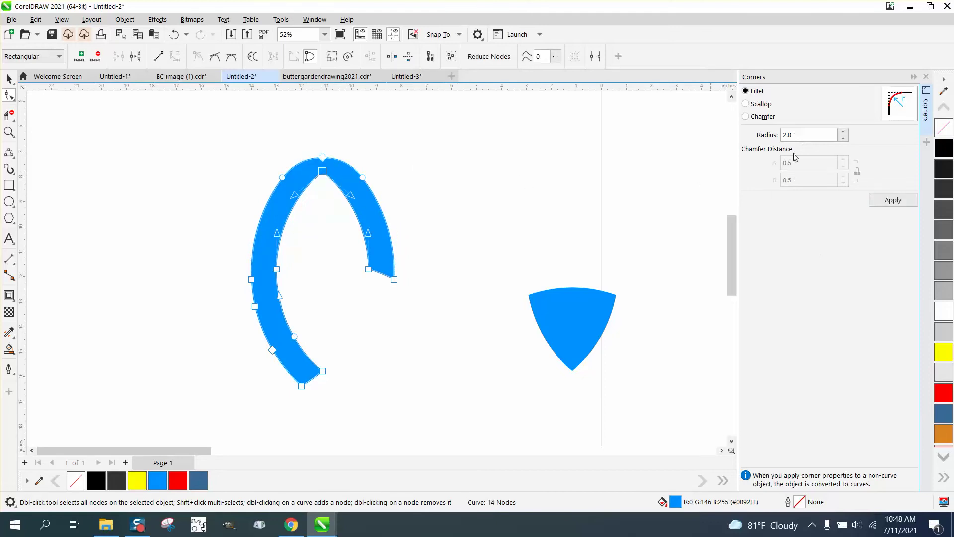
drag(825, 134, 751, 143)
text(1)
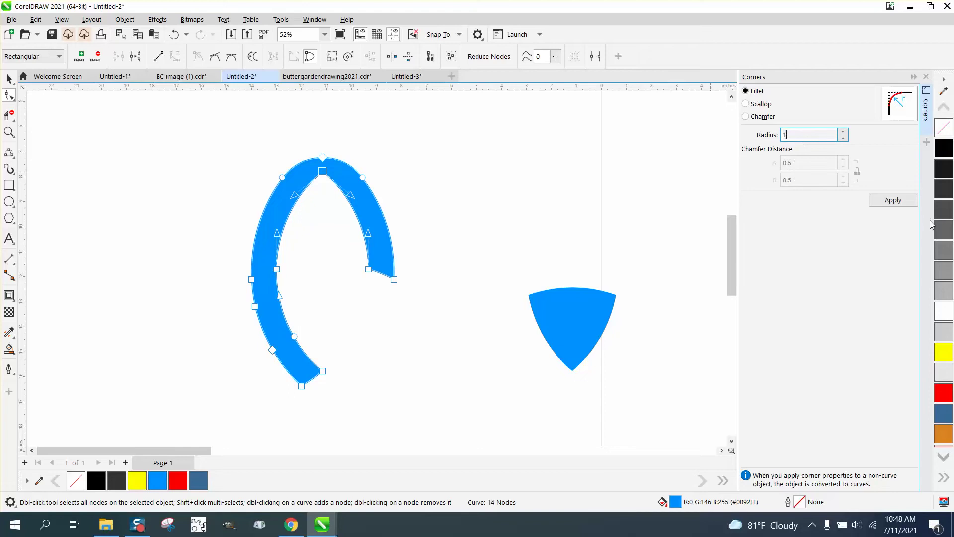
click(892, 200)
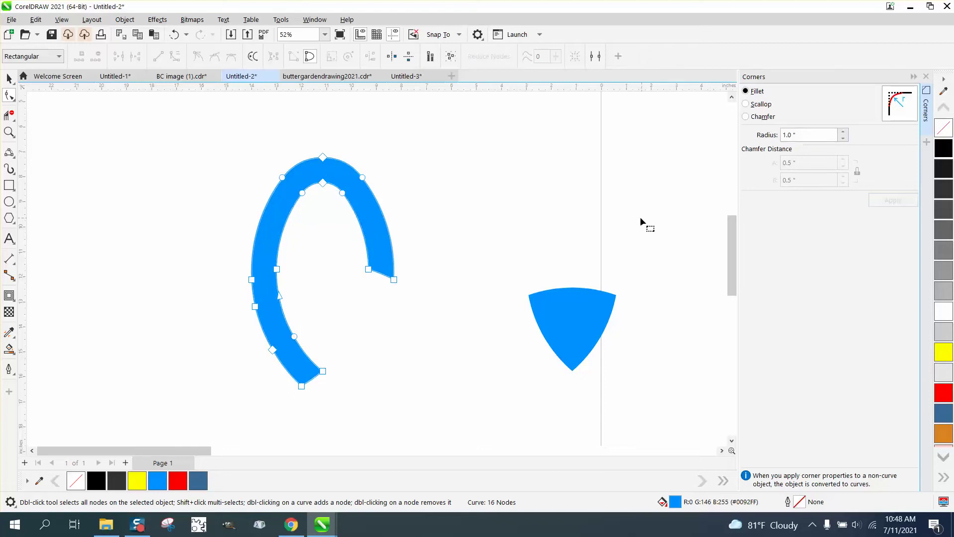
Delete the extra nodes beside the rounded tip and the node pair halfway down the band's long side to smooth it
drag(265, 171, 376, 180)
key(ctrl+z)
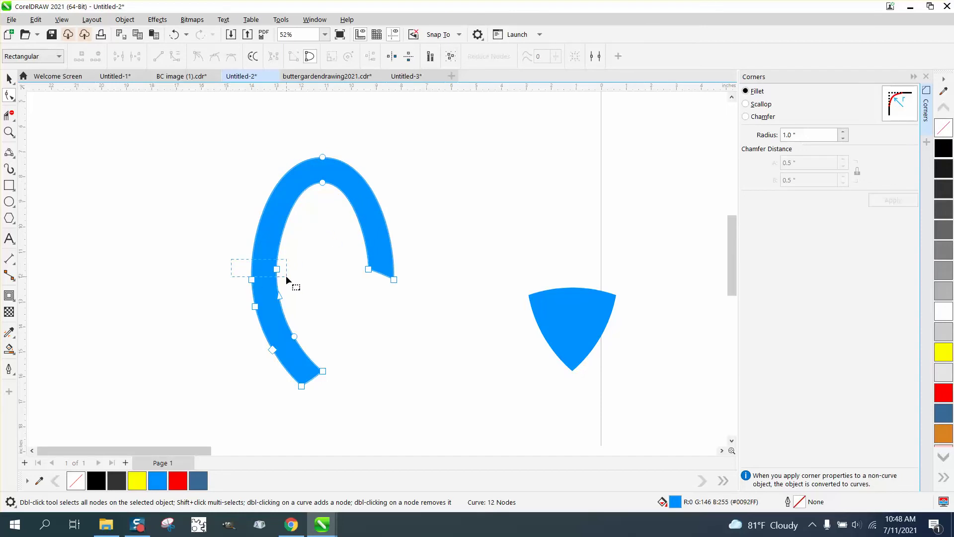
drag(287, 277, 287, 276)
shift+click(251, 279)
key(Delete)
Remove the band's fill and give it a black hairline outline
click(9, 79)
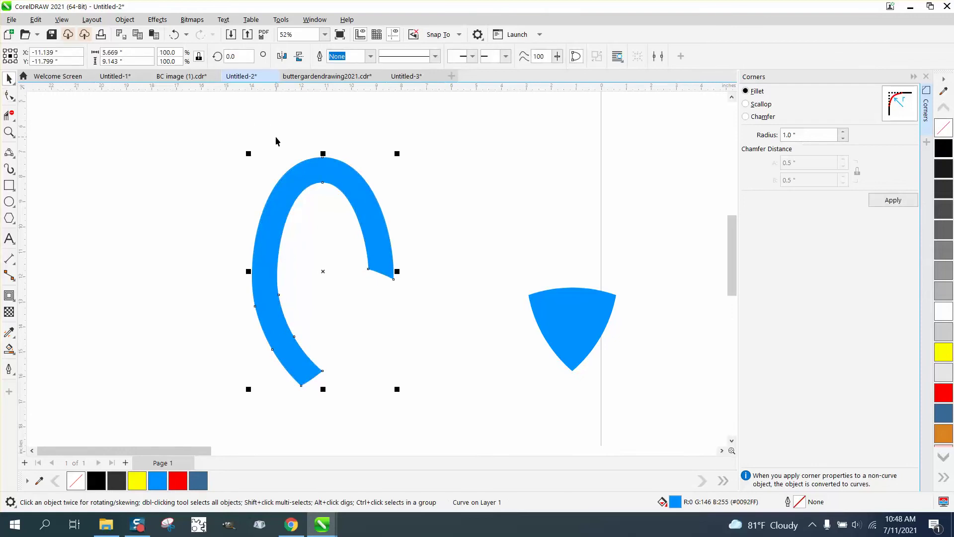
drag(212, 134, 401, 342)
drag(461, 414, 462, 414)
click(944, 128)
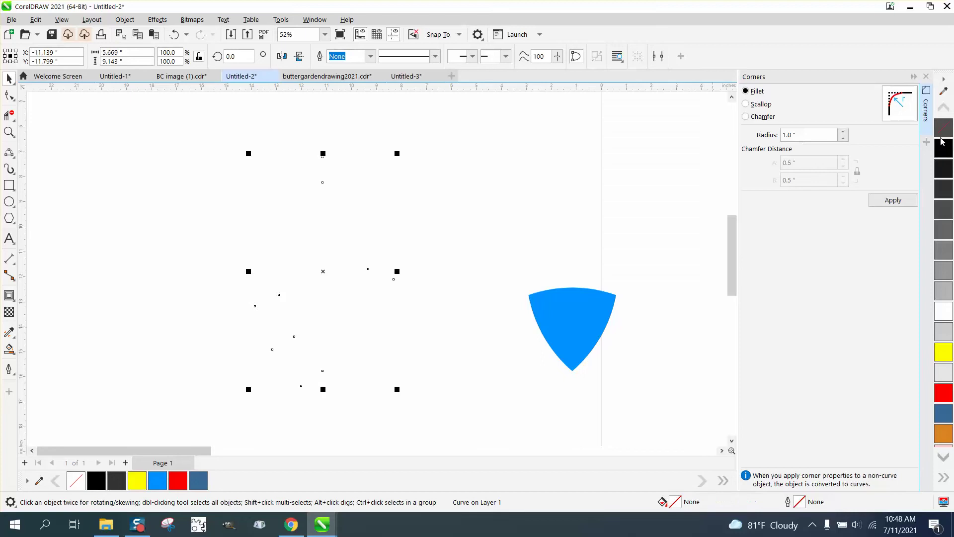
right_click(943, 148)
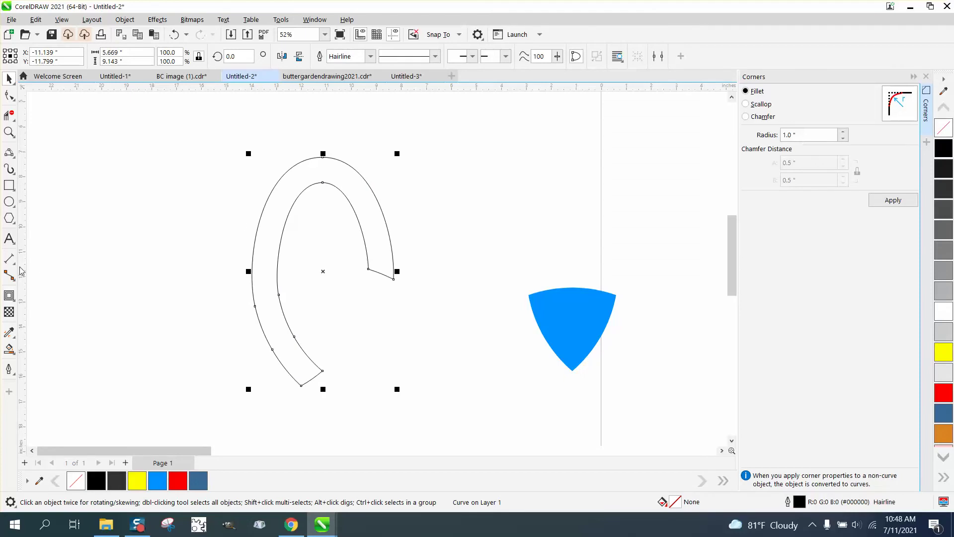
Draw two 3-Point Curves inside the band: outer apex to short end's inner corner, and near the inner apex to long end's outer corner
click(14, 158)
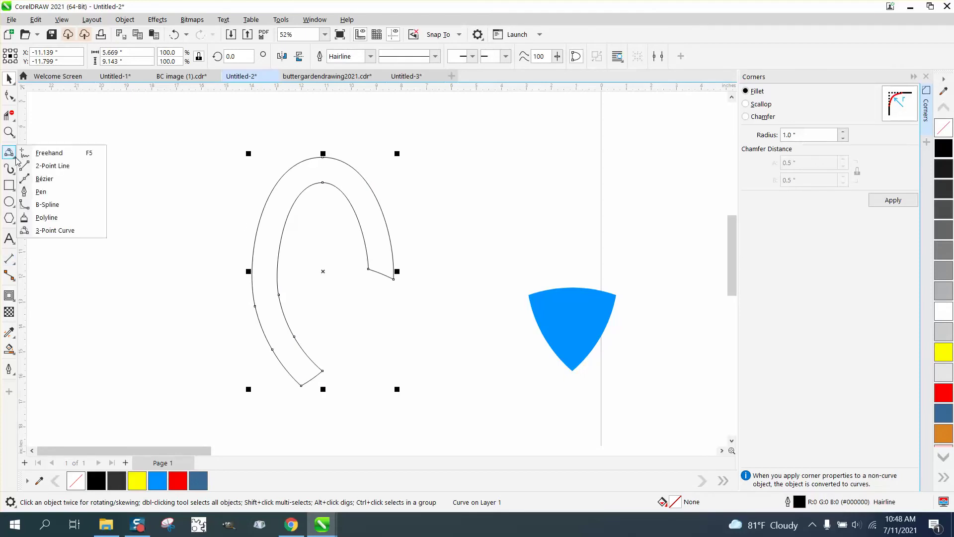
click(45, 228)
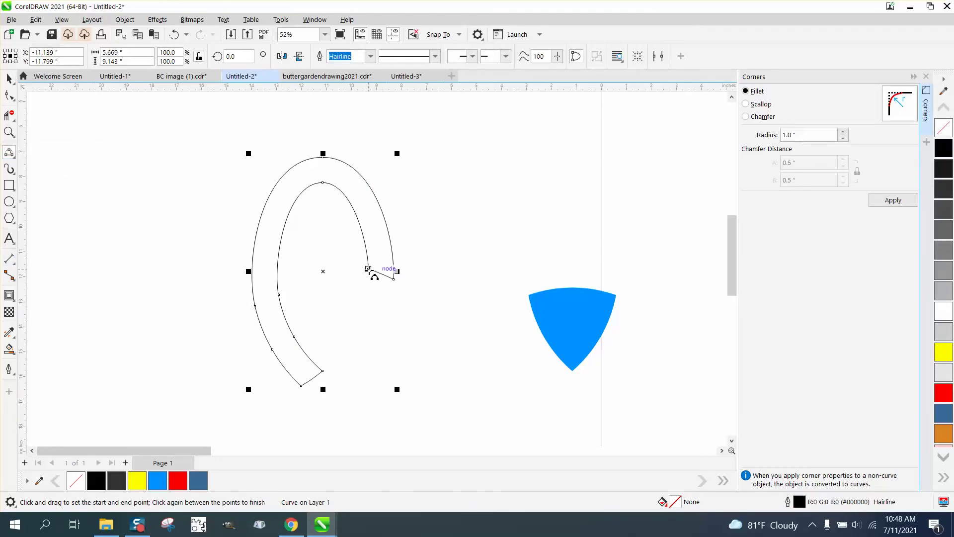
scroll(368, 268, down, 5)
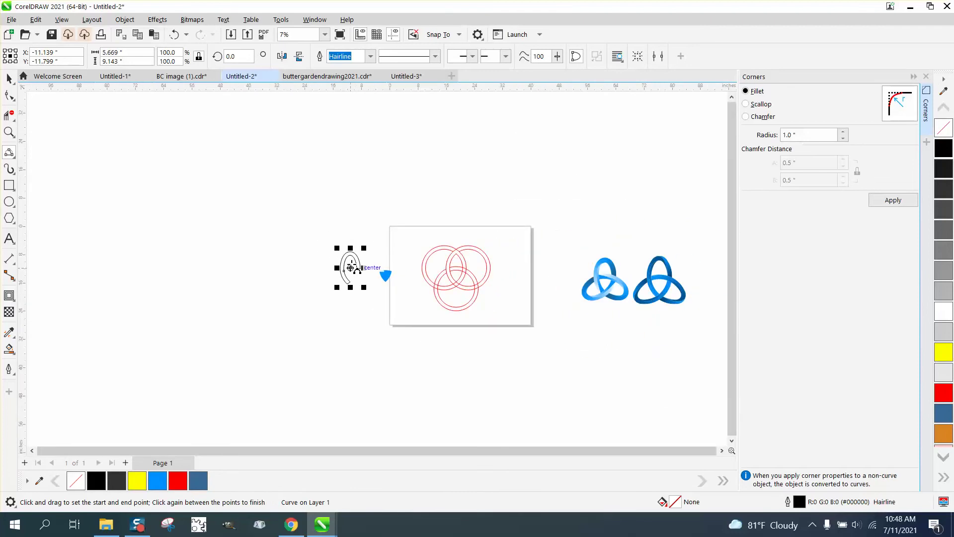
click(9, 132)
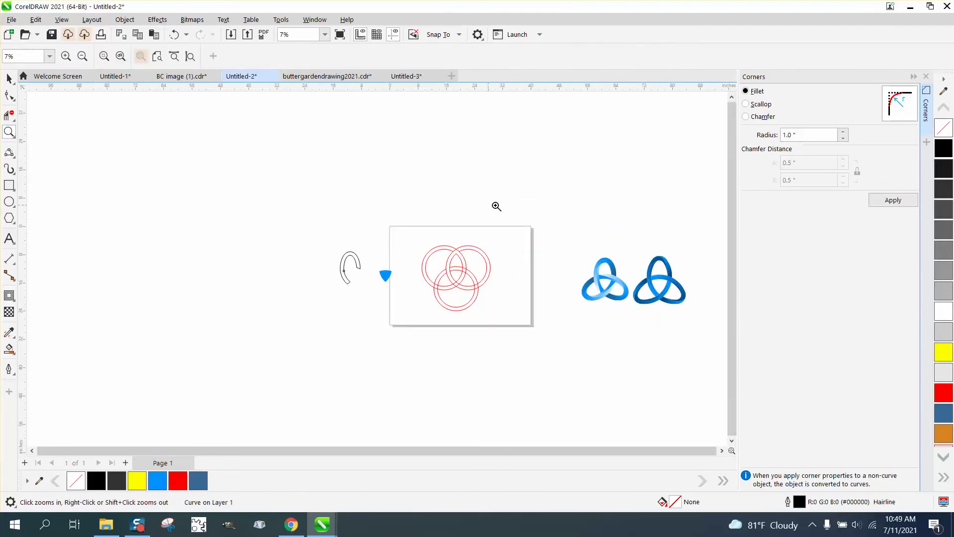
click(654, 279)
scroll(452, 261, down, 6)
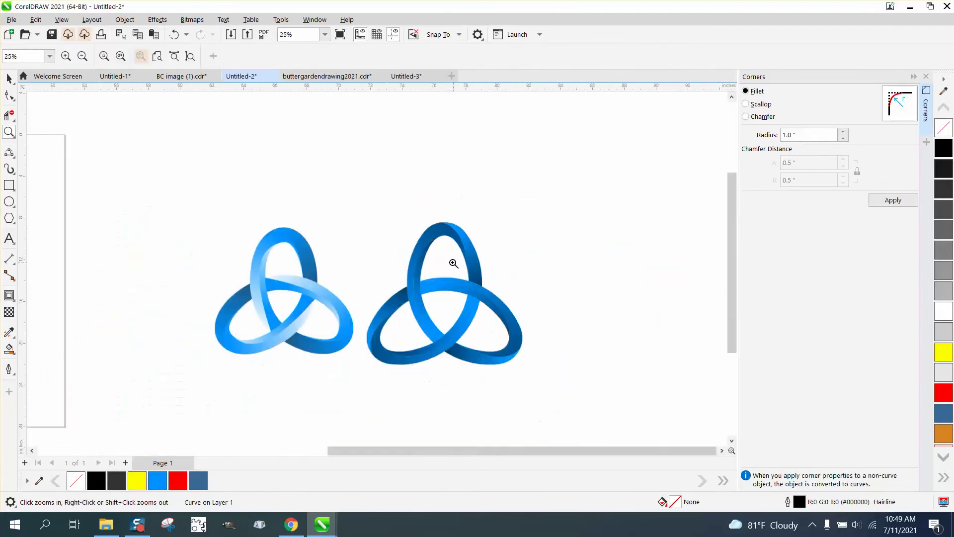
drag(237, 252, 306, 290)
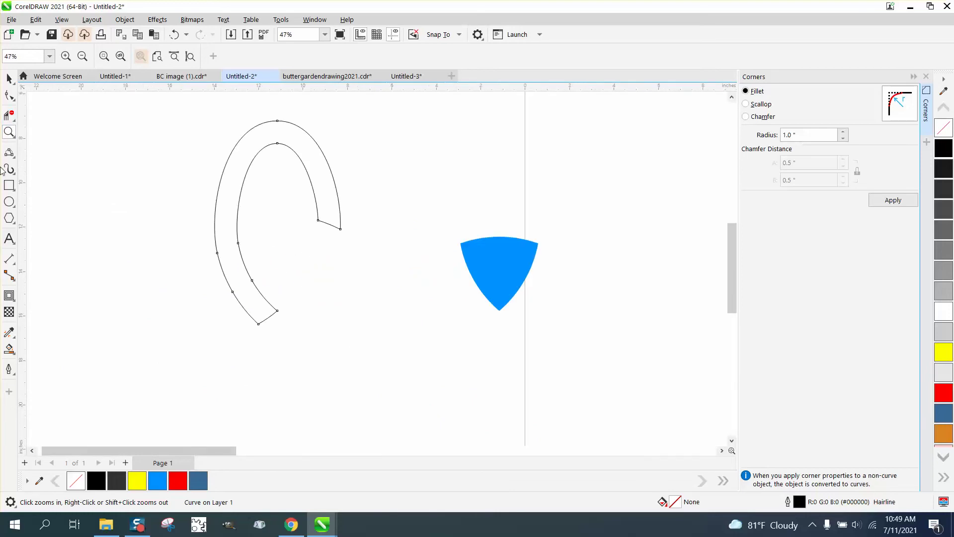
click(8, 152)
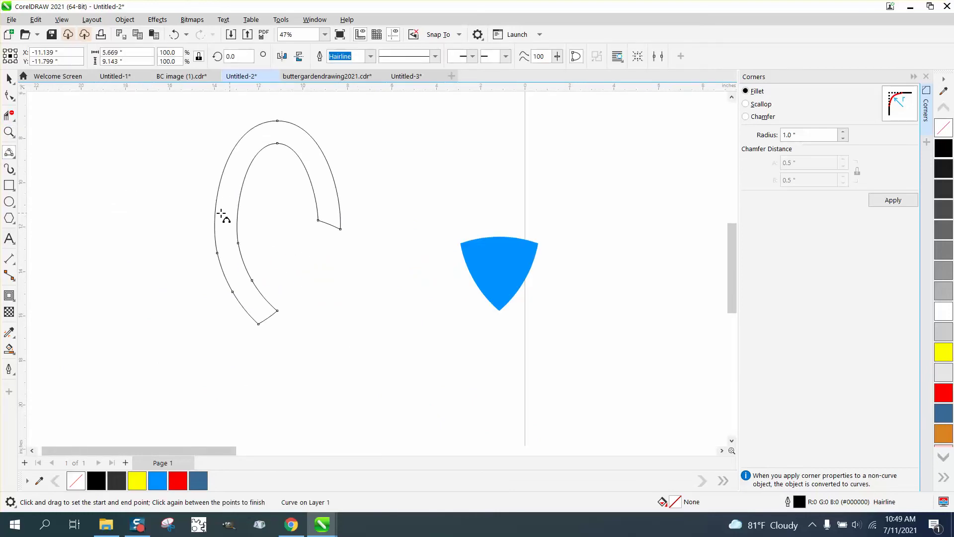
drag(318, 220, 258, 323)
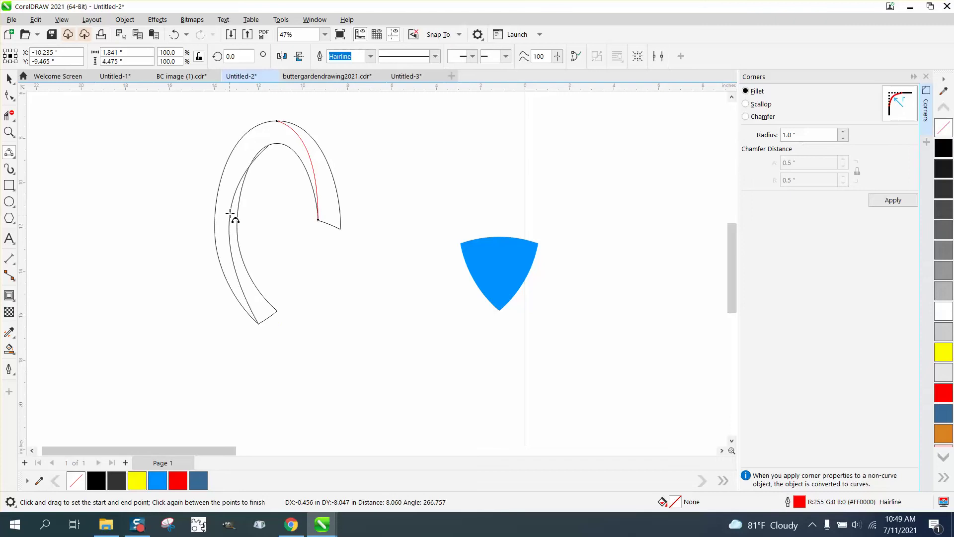
click(235, 184)
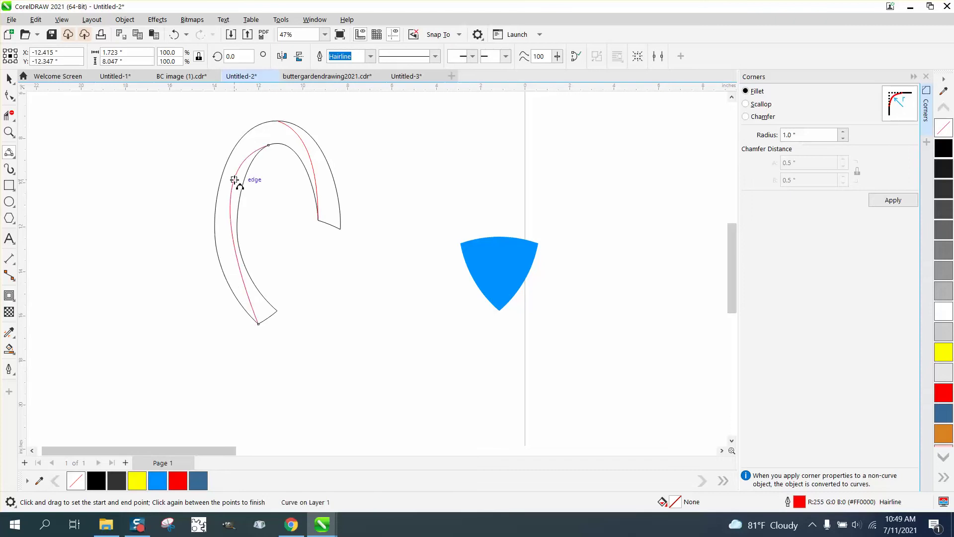
Reshape the long inner fold curve by pulling its lower-end handle outward and shifting its upper-end handle slightly up and inward
click(9, 132)
click(338, 320)
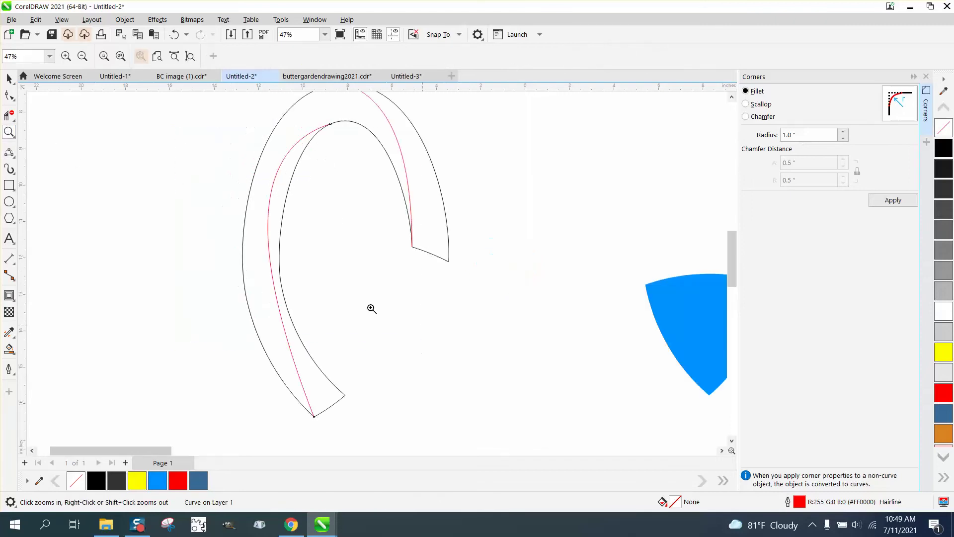
click(10, 95)
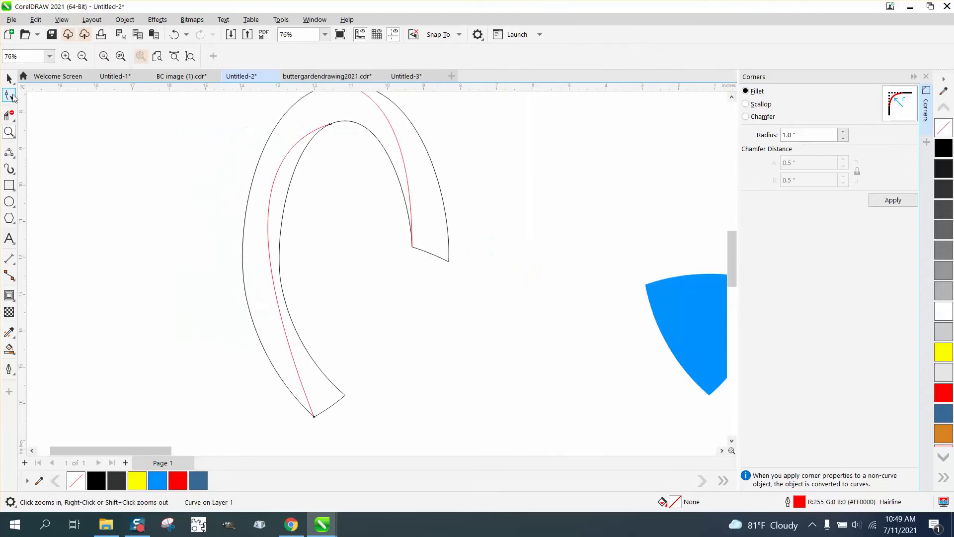
click(332, 123)
drag(256, 149, 267, 208)
drag(249, 251, 243, 284)
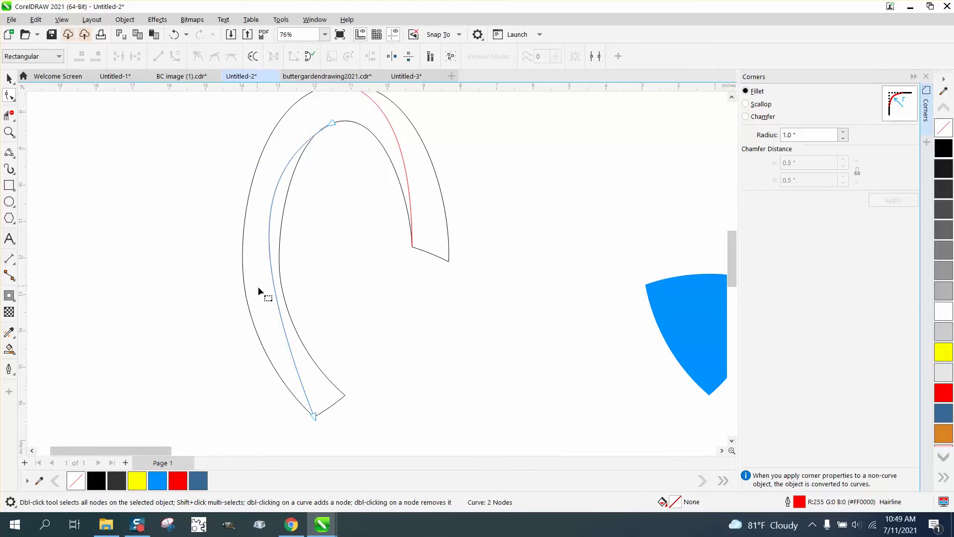
click(312, 418)
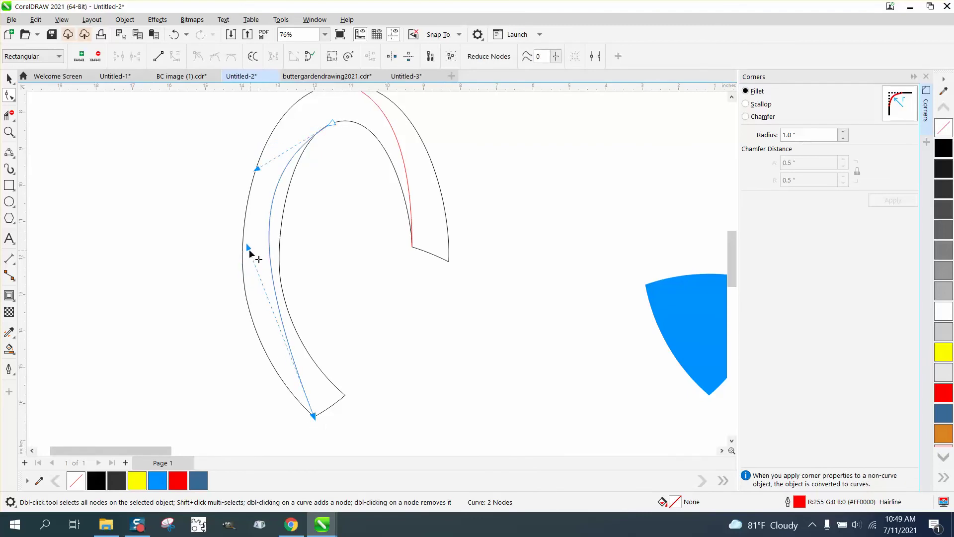
mouse_move(249, 249)
mouse_down()
mouse_move(222, 234)
mouse_move(232, 246)
mouse_up()
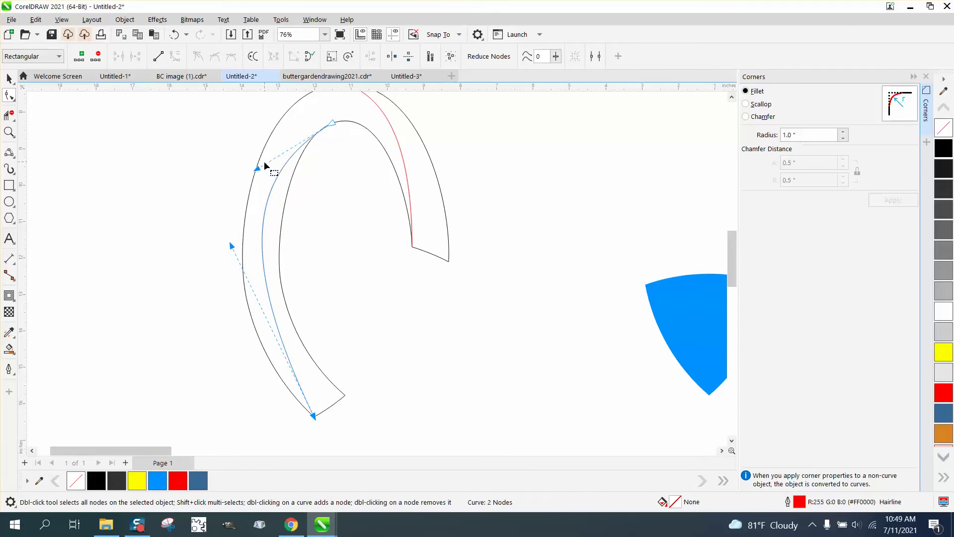
drag(333, 123, 333, 122)
drag(257, 169, 267, 158)
scroll(221, 206, down, 3)
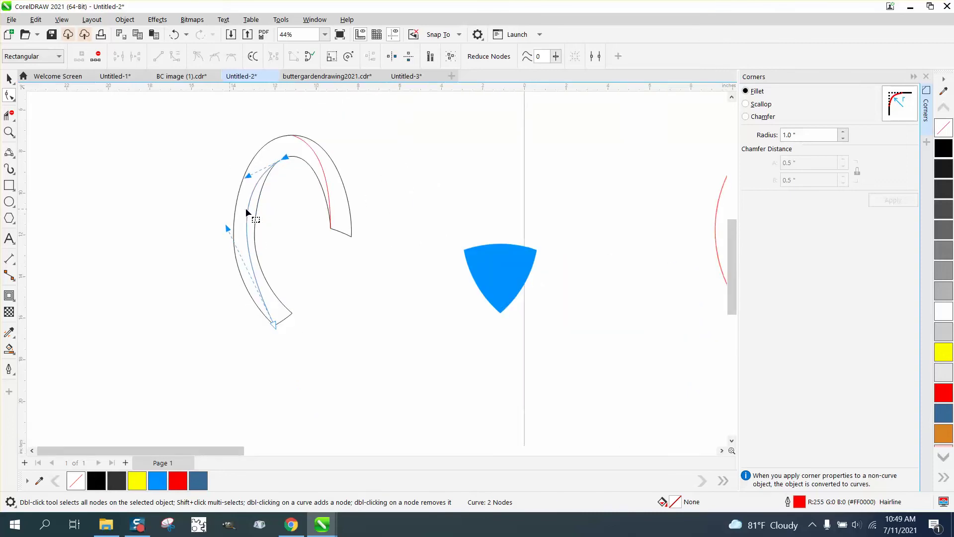
Smart Fill the band's inner long sliver, outer crescent and short-end piece in blue without outline, and move the pieces left of the band
click(9, 78)
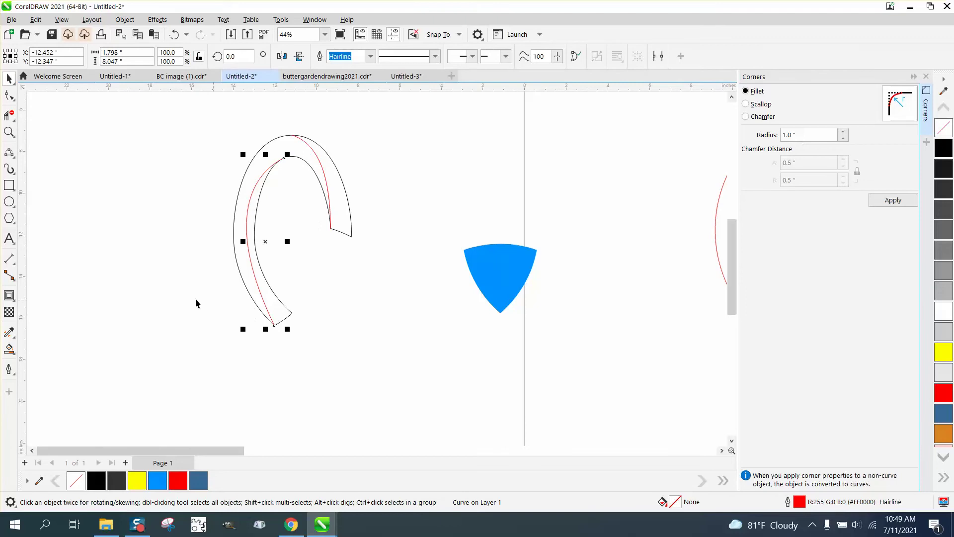
click(9, 348)
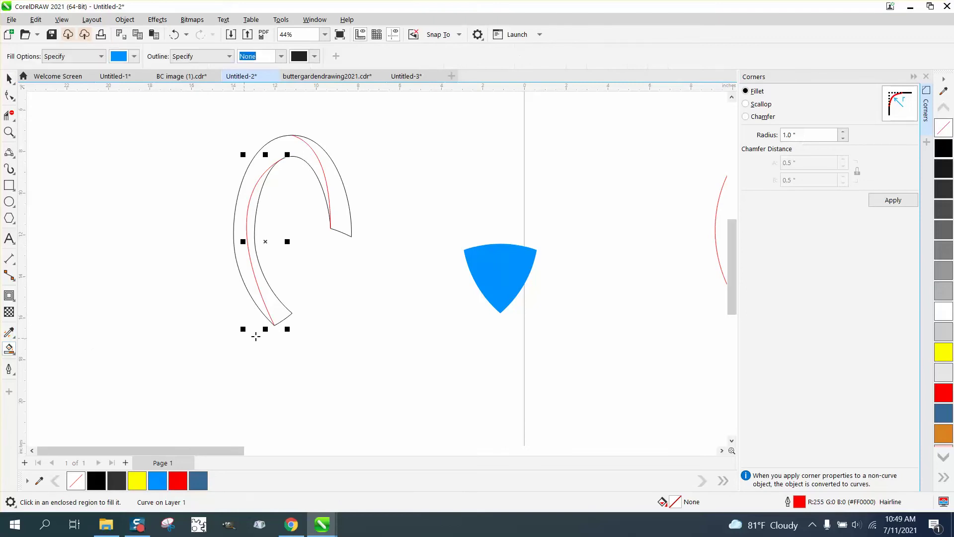
click(282, 312)
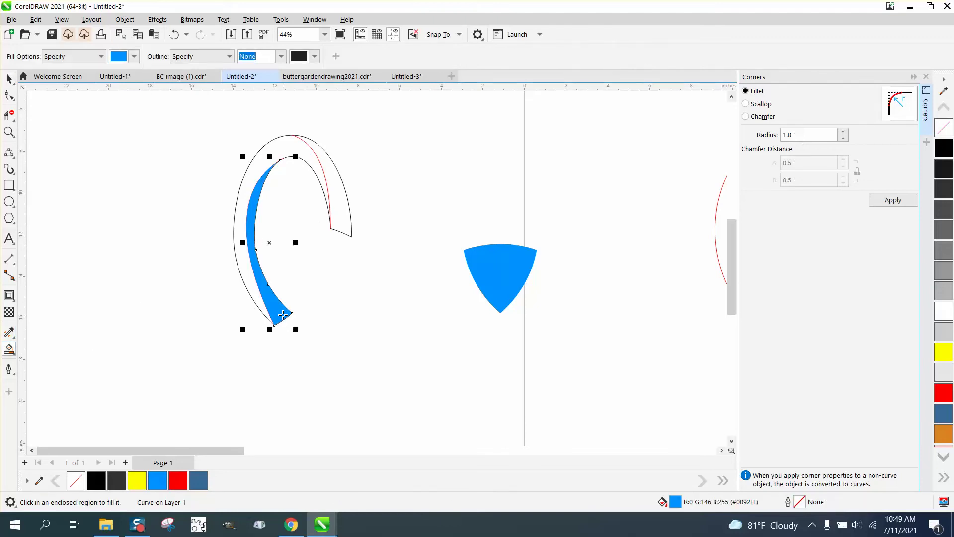
key(ctrl+z)
click(247, 286)
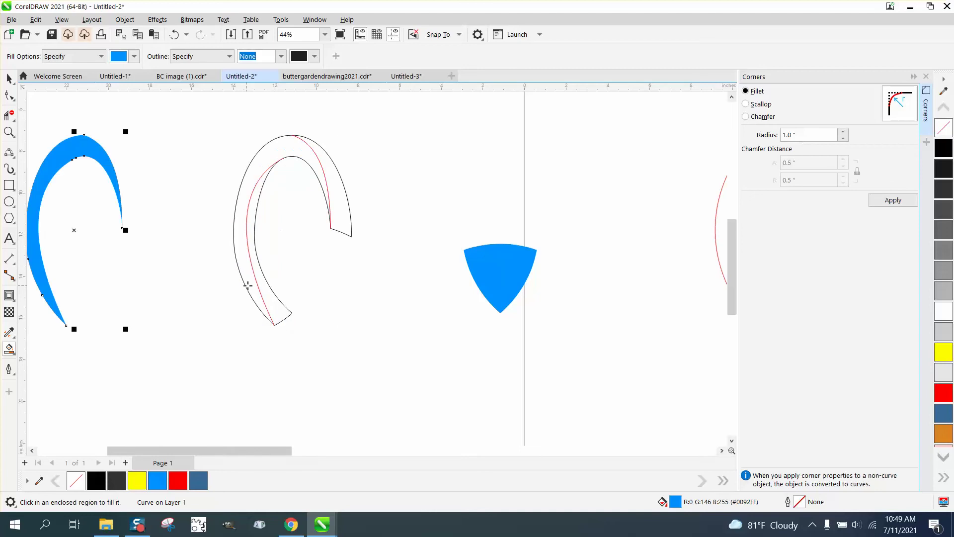
click(337, 229)
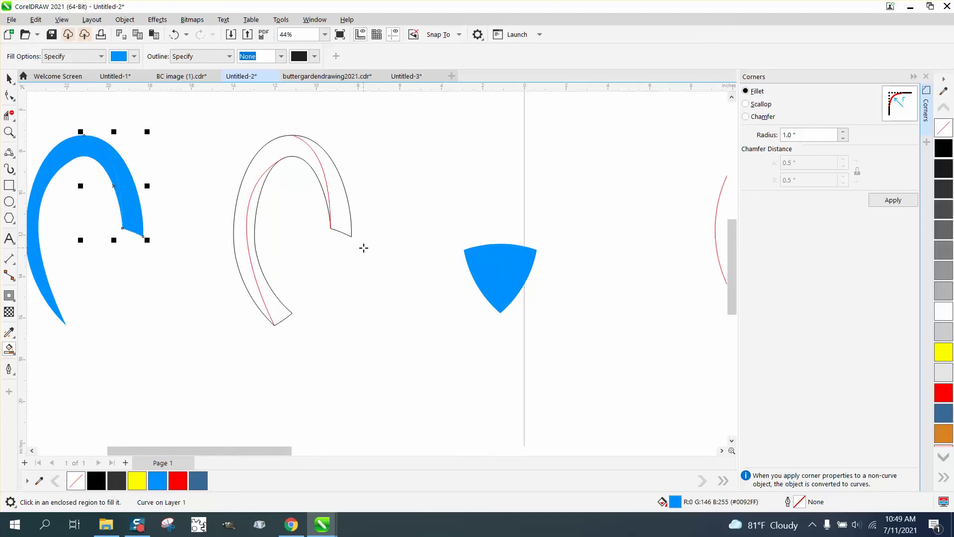
scroll(363, 250, down, 5)
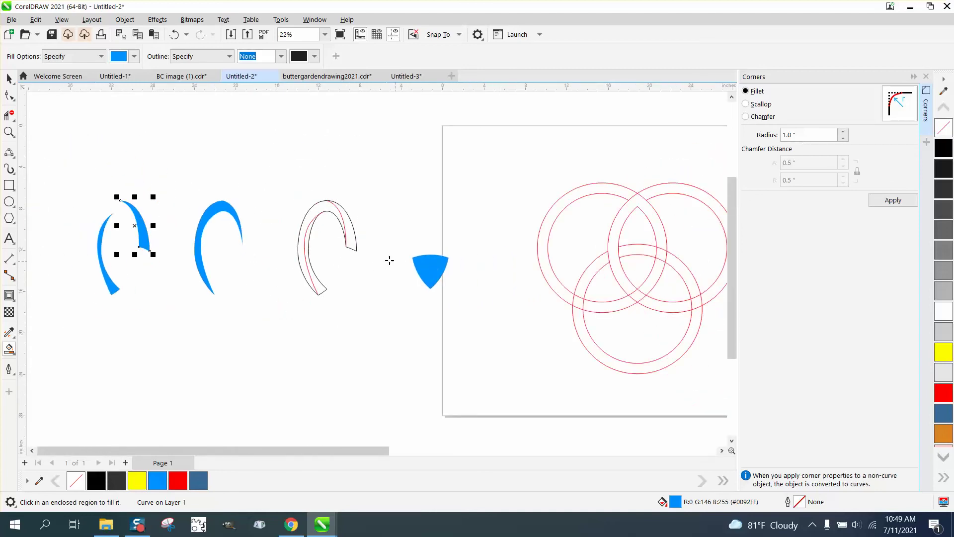
scroll(229, 219, down, 1)
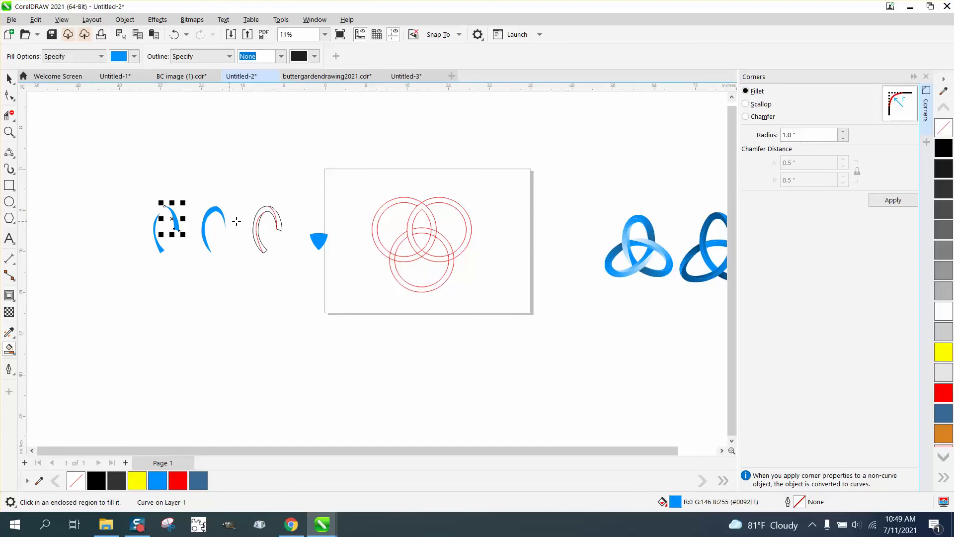
Move the three overlapping rings and the outlined band with its fold curves up by 20"
click(9, 78)
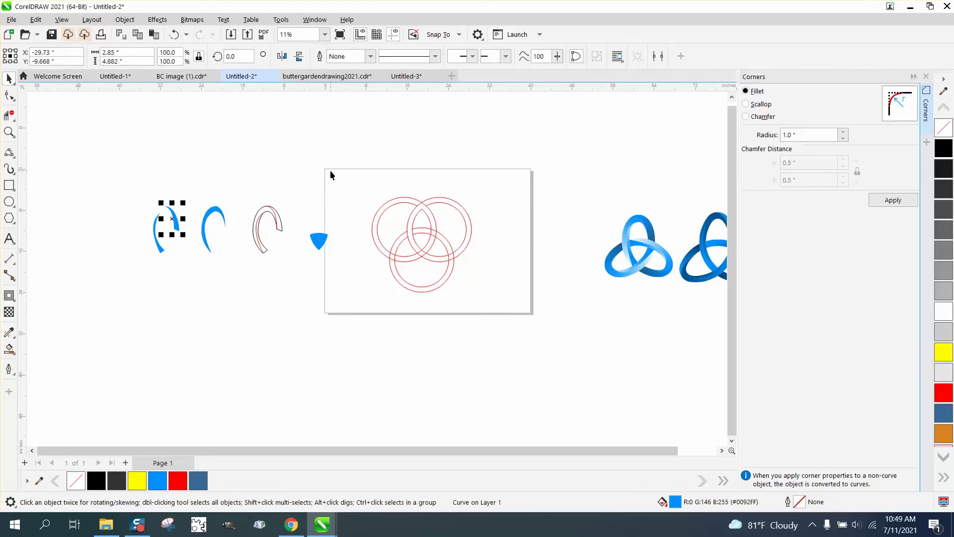
drag(329, 170, 510, 314)
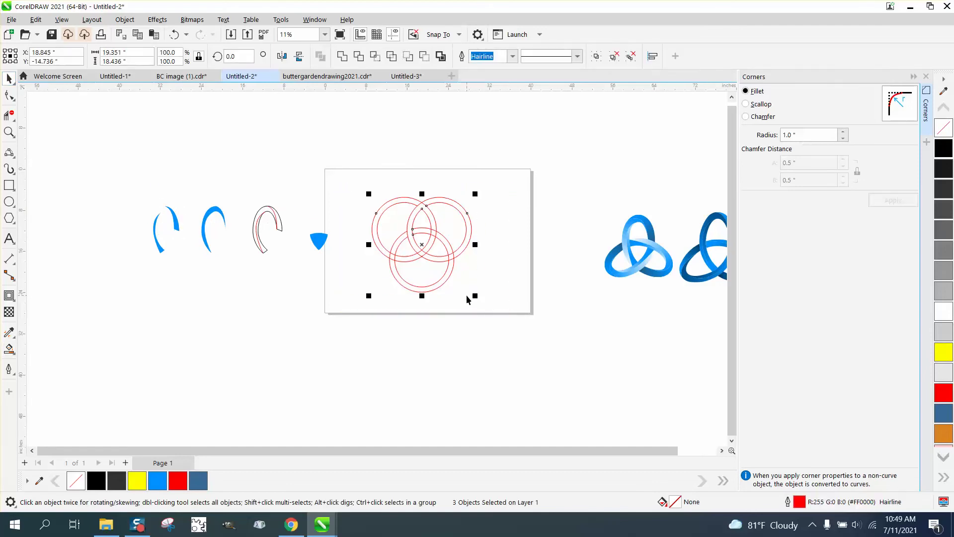
key(Up)
key(Up)
key(Escape)
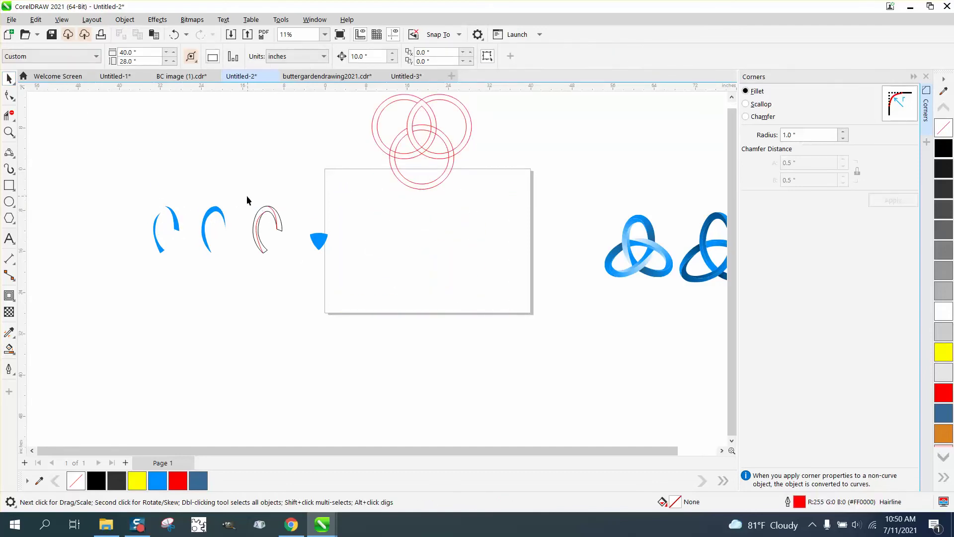
drag(280, 253, 287, 256)
key(Up)
key(Up)
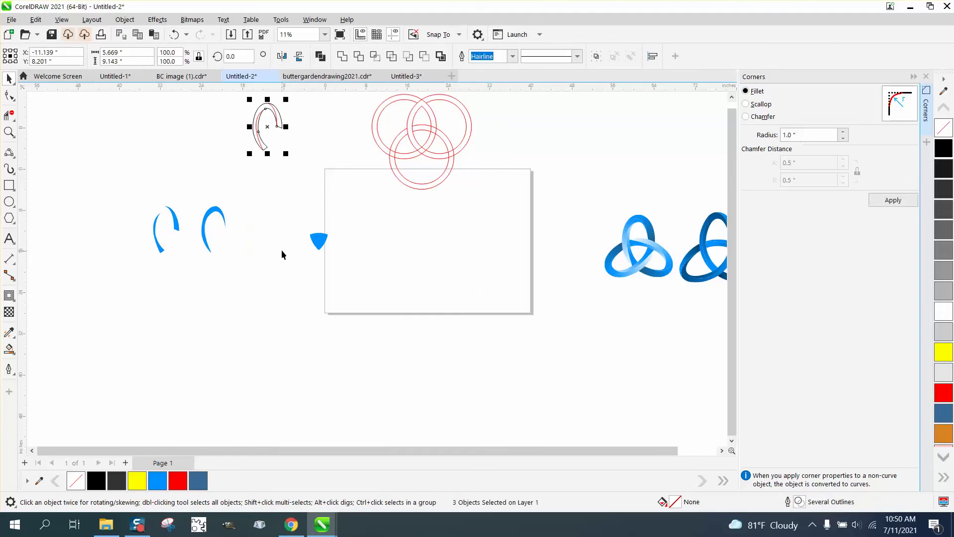
Move the dark blue finished knot left across the page, next to the blue filled band pieces
drag(138, 194, 357, 271)
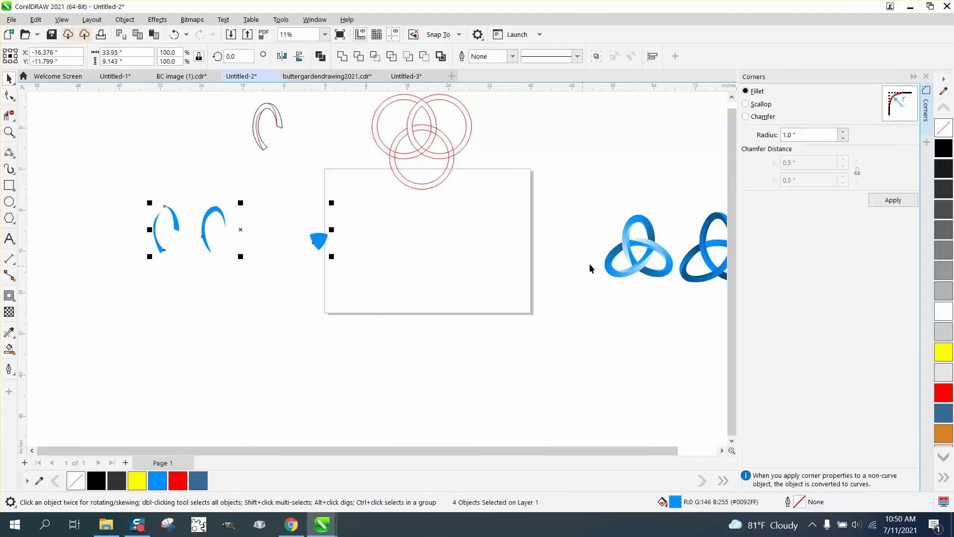
scroll(666, 210, down, 1)
drag(667, 209, 698, 315)
key(Left)
key(Left)
key(Left)
key(Left)
key(Left)
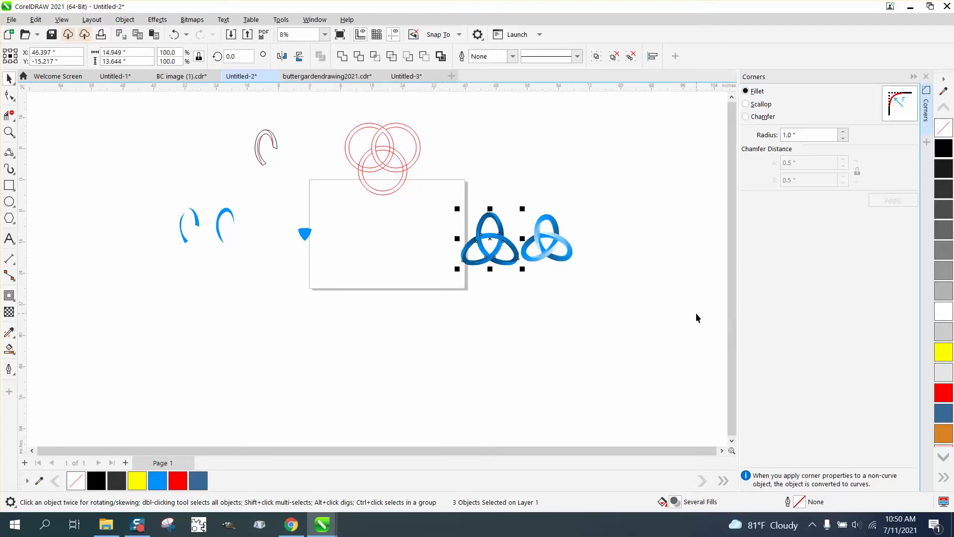
key(Left)
key(Left)
key(Left)
key(Left)
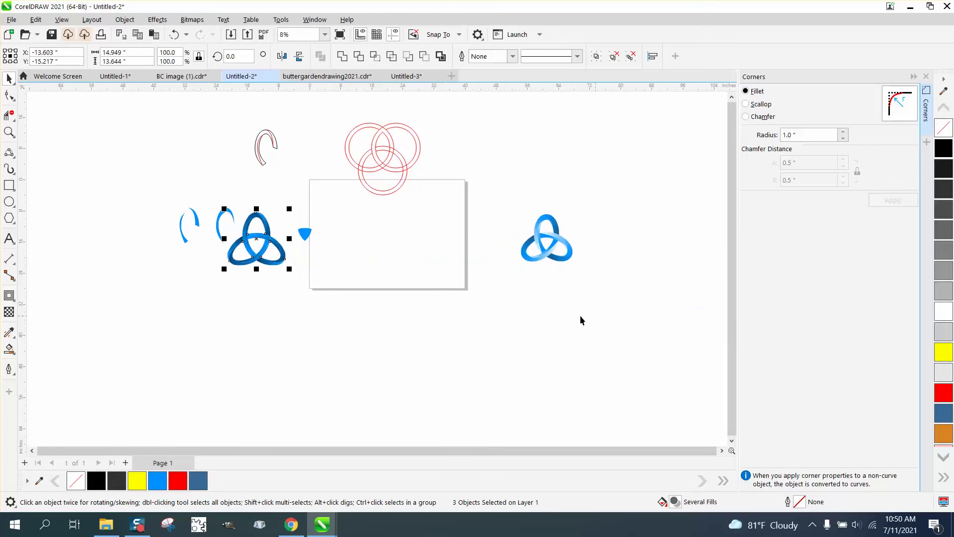
Give the short-end piece a linear fountain fill from blue at its tip to black at its wide end, with the midpoint shifted toward black
drag(101, 183, 380, 321)
click(8, 132)
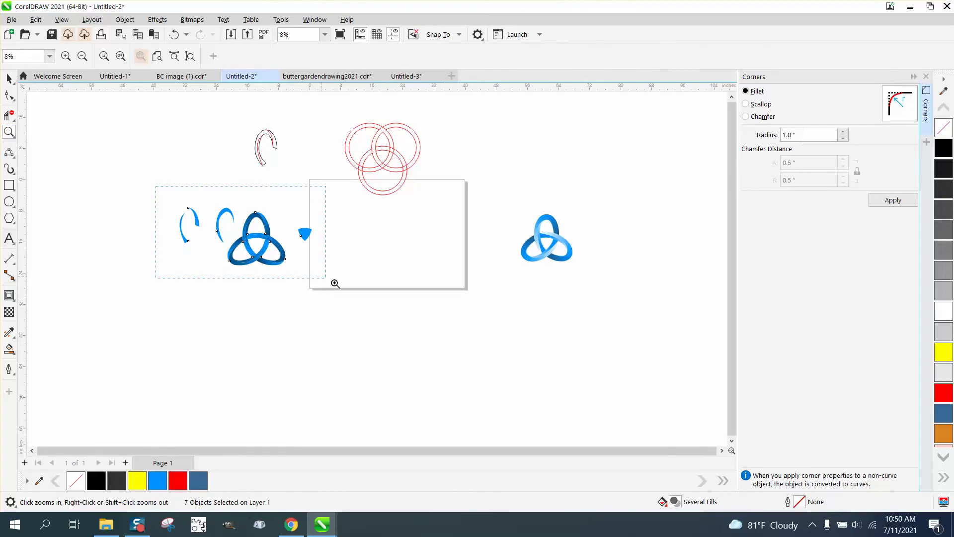
key(shift+F2)
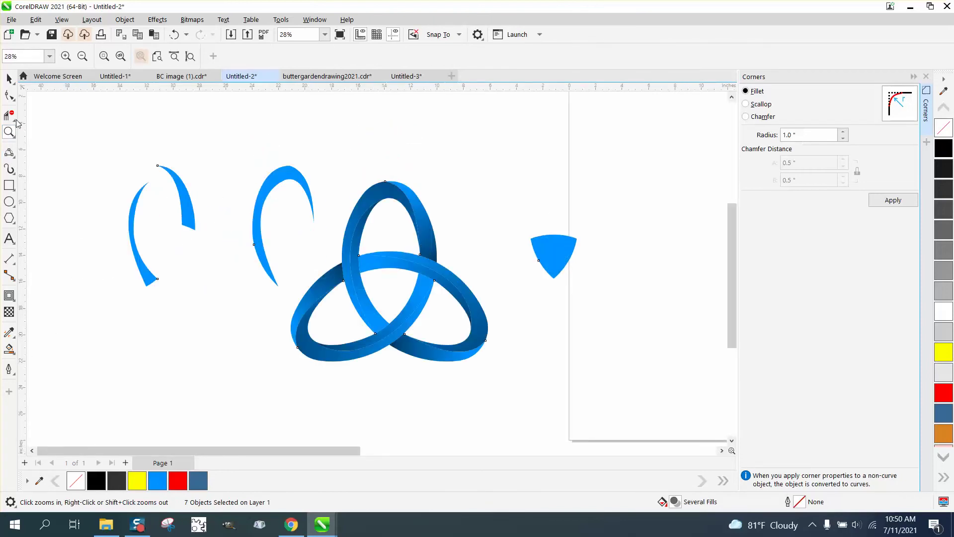
click(9, 79)
click(206, 187)
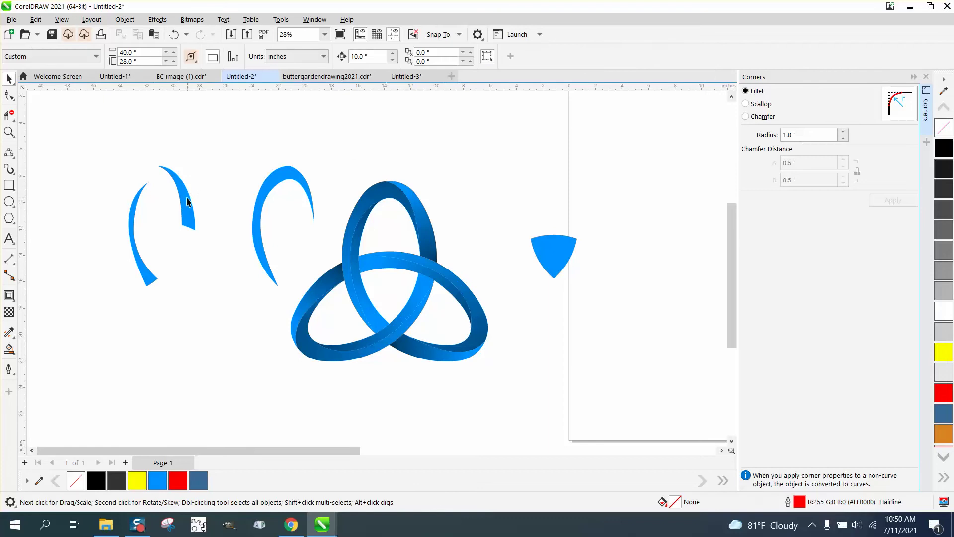
click(187, 203)
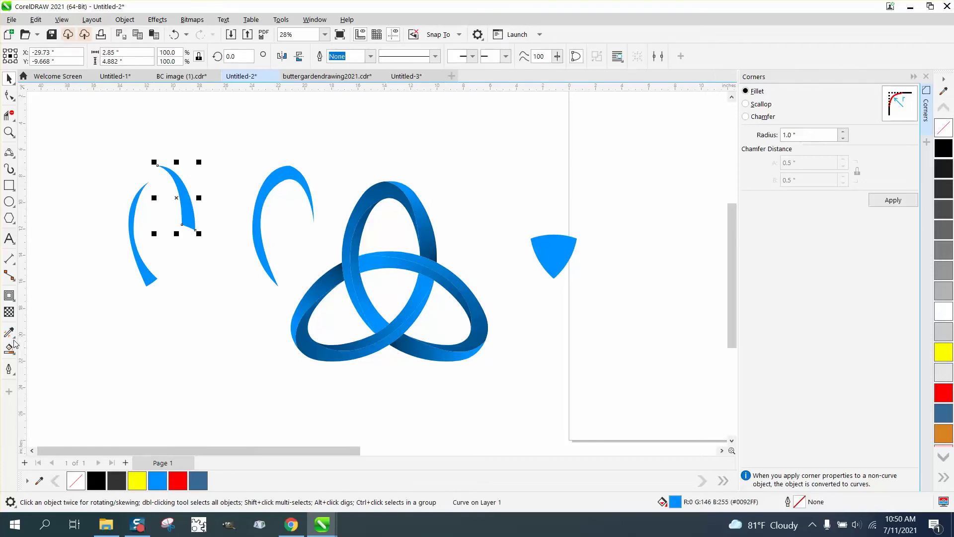
click(14, 359)
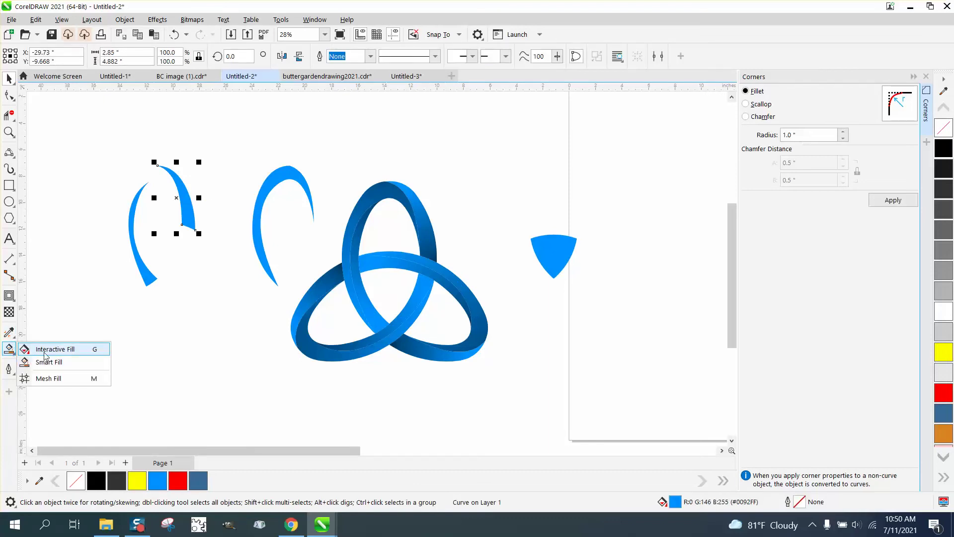
click(42, 347)
drag(168, 168, 205, 245)
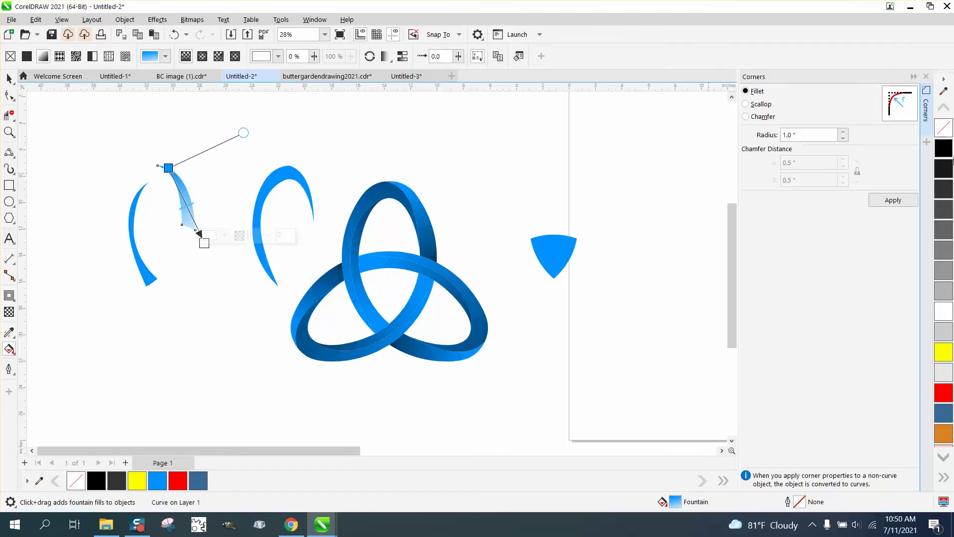
click(943, 151)
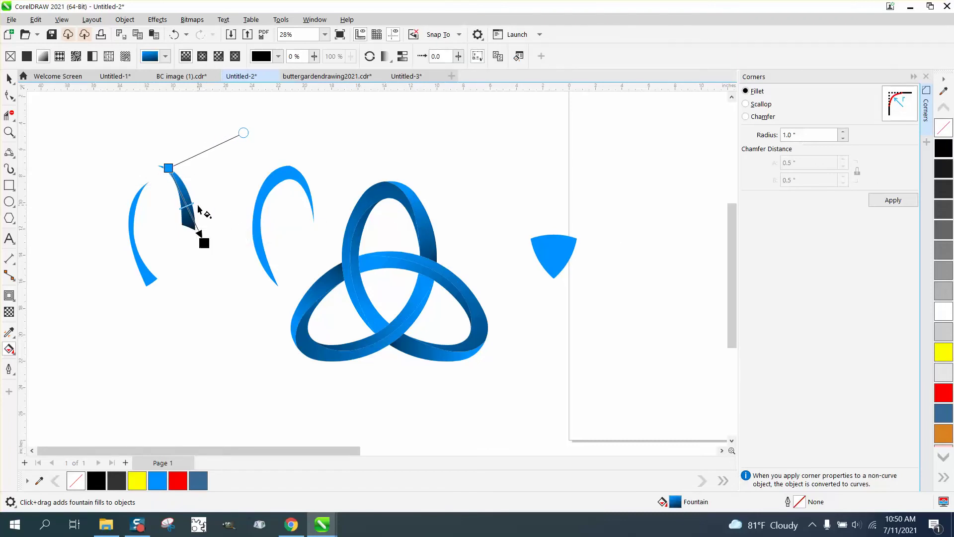
drag(193, 203, 196, 214)
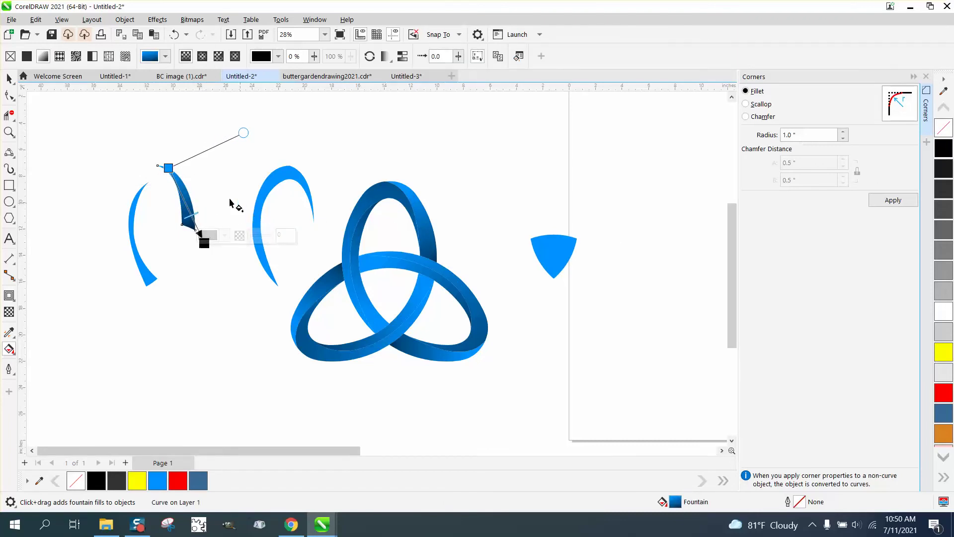
click(10, 79)
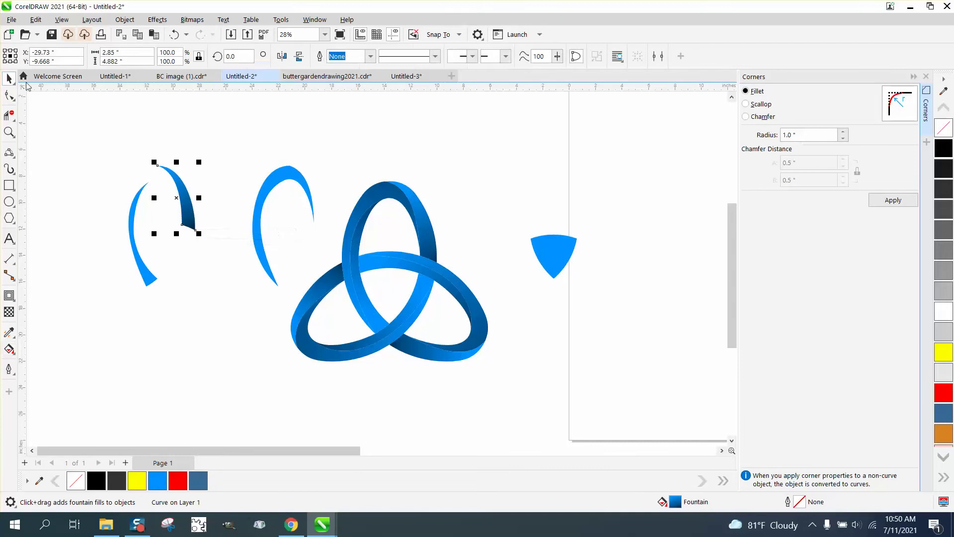
Give the outer crescent a diagonal fountain fill from blue near its lower end to black beyond its upper side, with the midpoint close to black
click(273, 187)
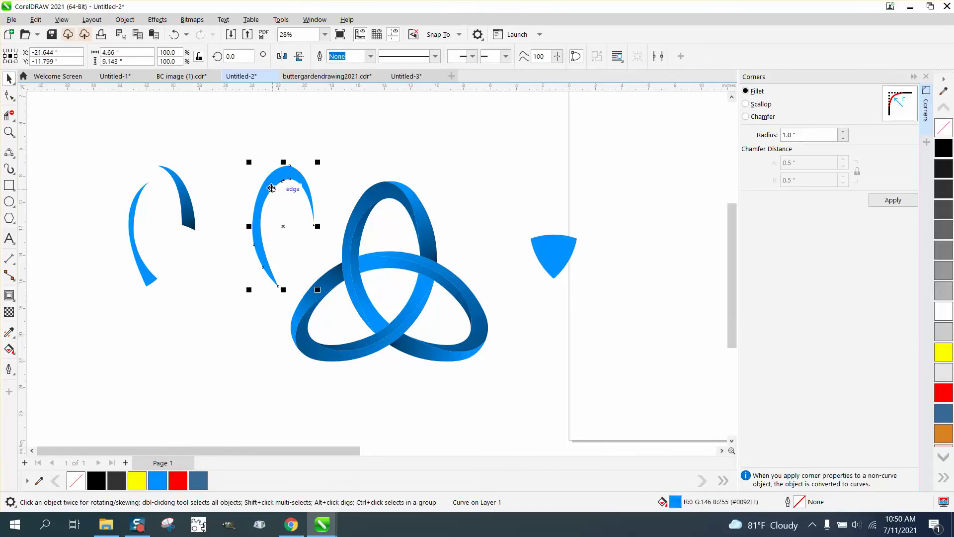
click(10, 350)
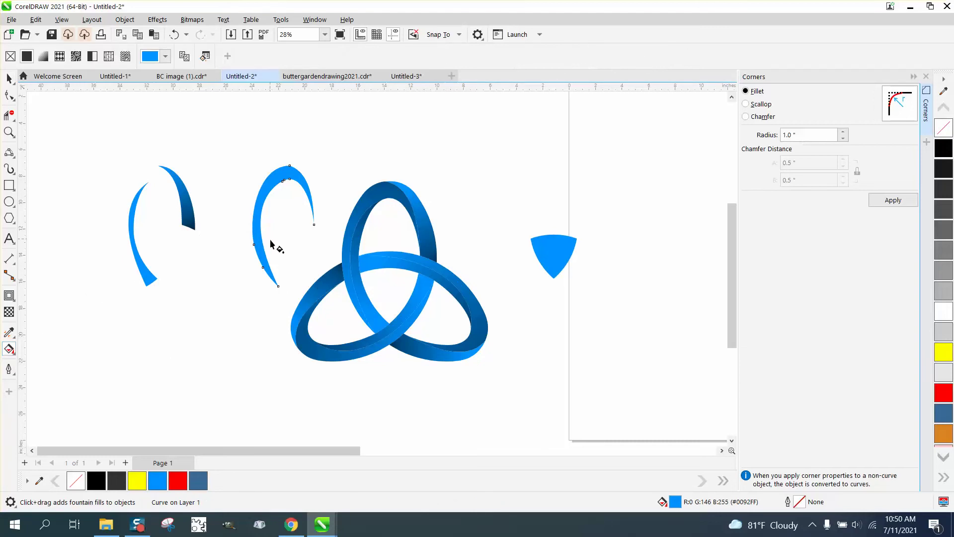
drag(259, 261, 373, 153)
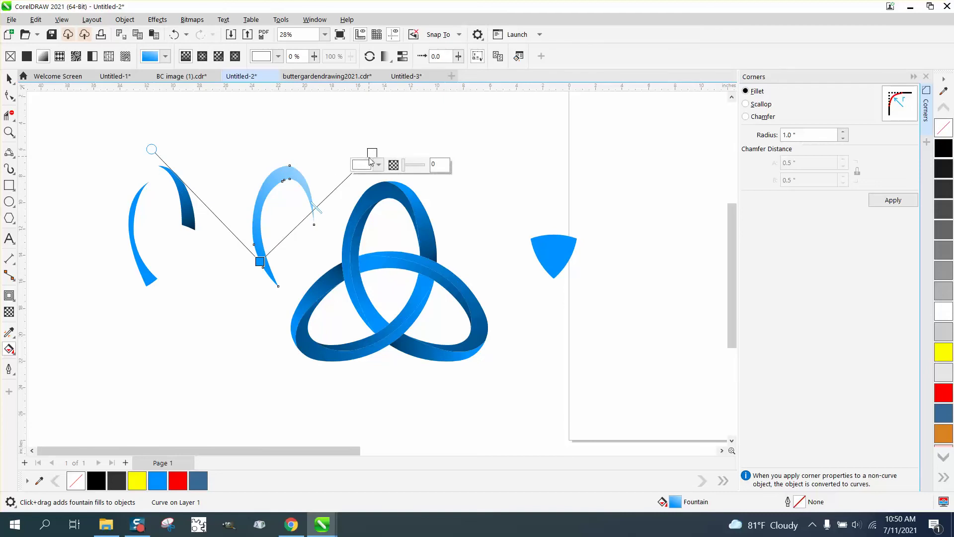
click(944, 147)
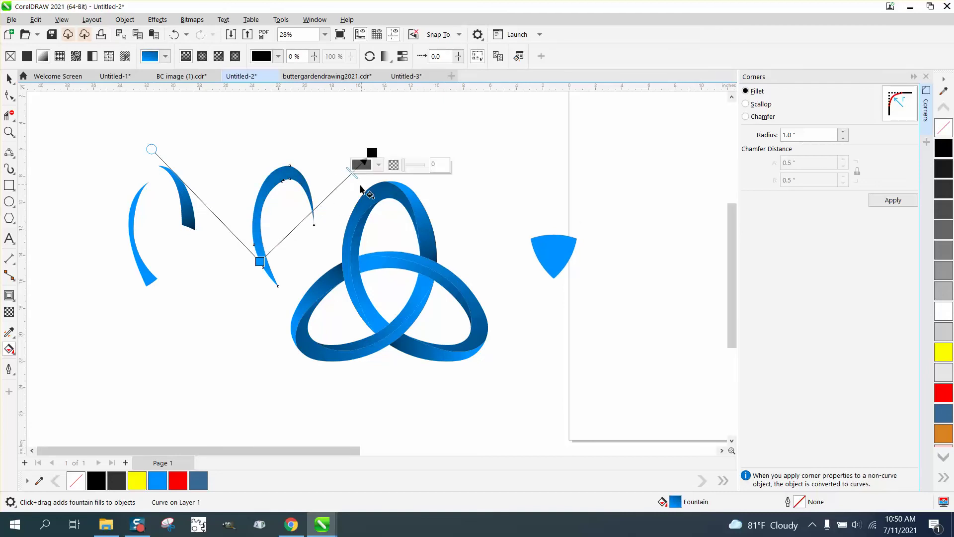
click(9, 78)
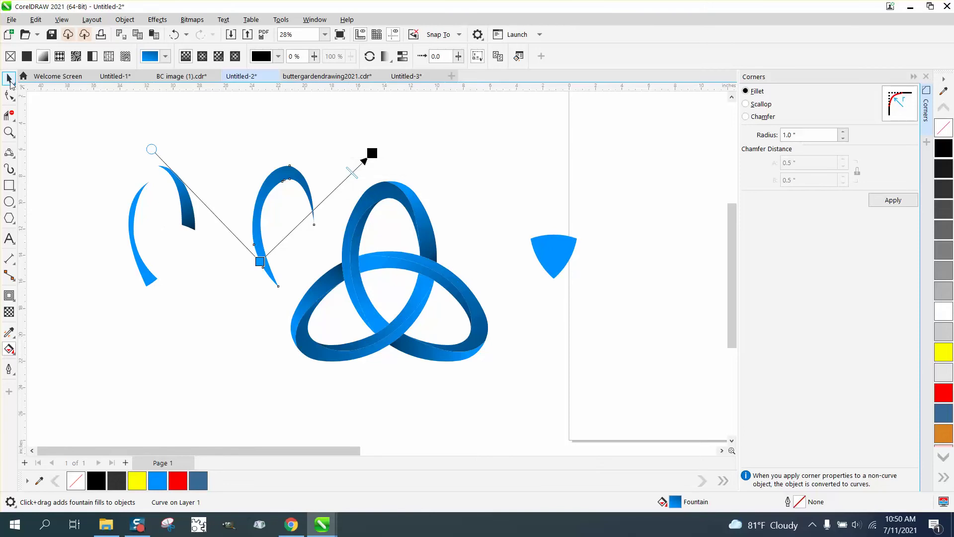
Give the inner crescent a linear fountain fill from blue at its lower end to black beyond its upper tip, with the midpoint near black
click(134, 209)
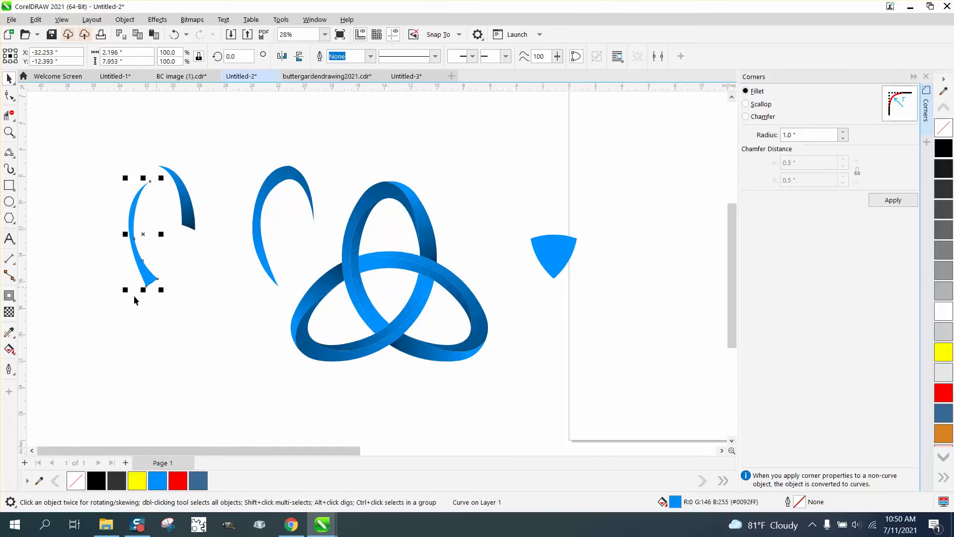
click(9, 349)
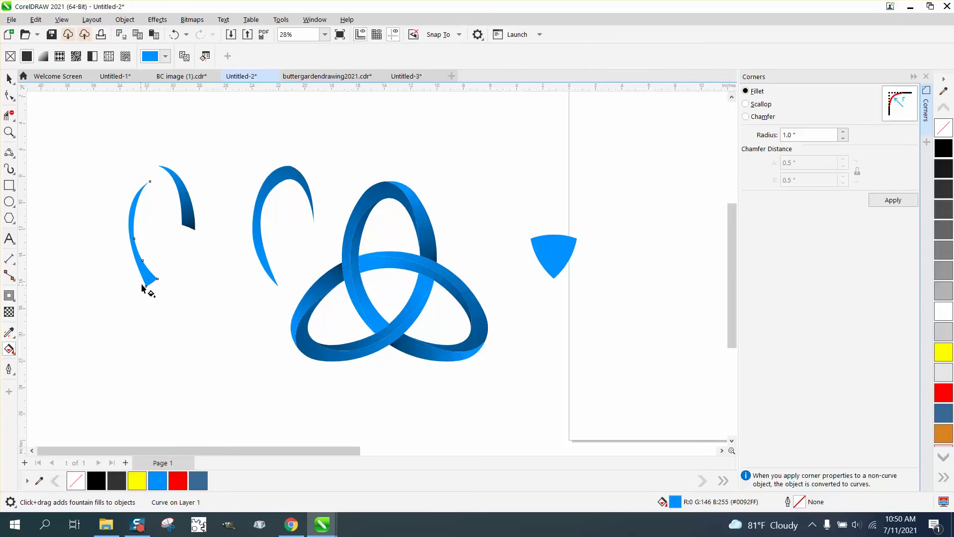
drag(152, 282, 131, 205)
drag(130, 171, 131, 167)
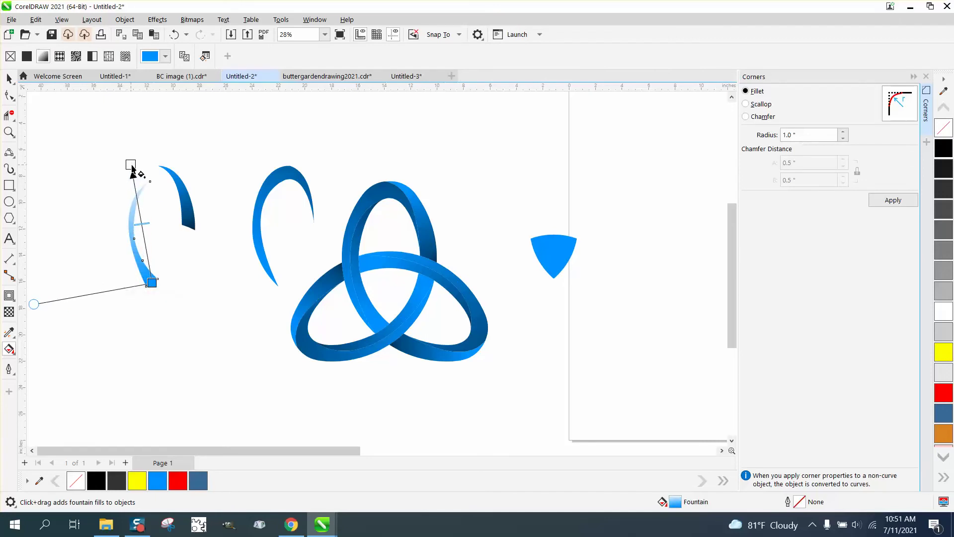
click(934, 153)
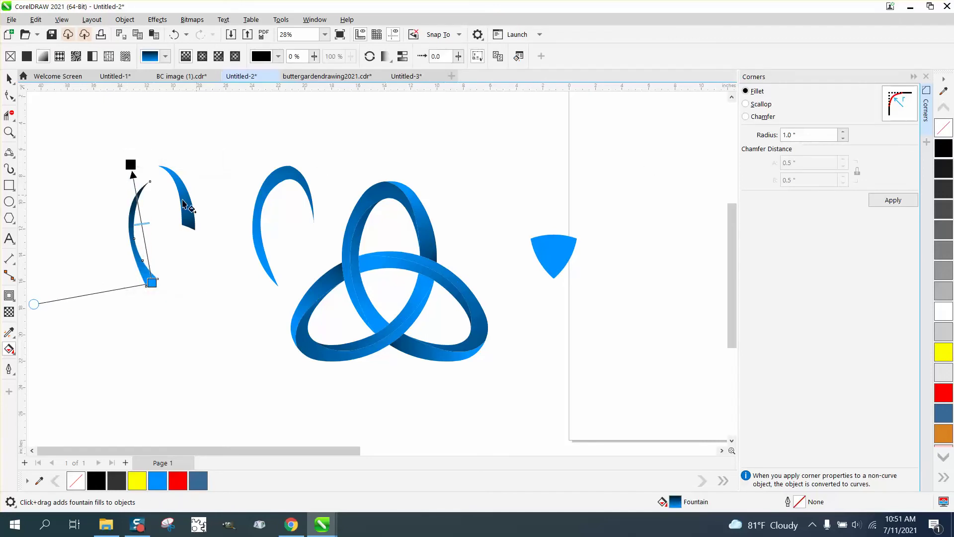
drag(144, 218, 134, 157)
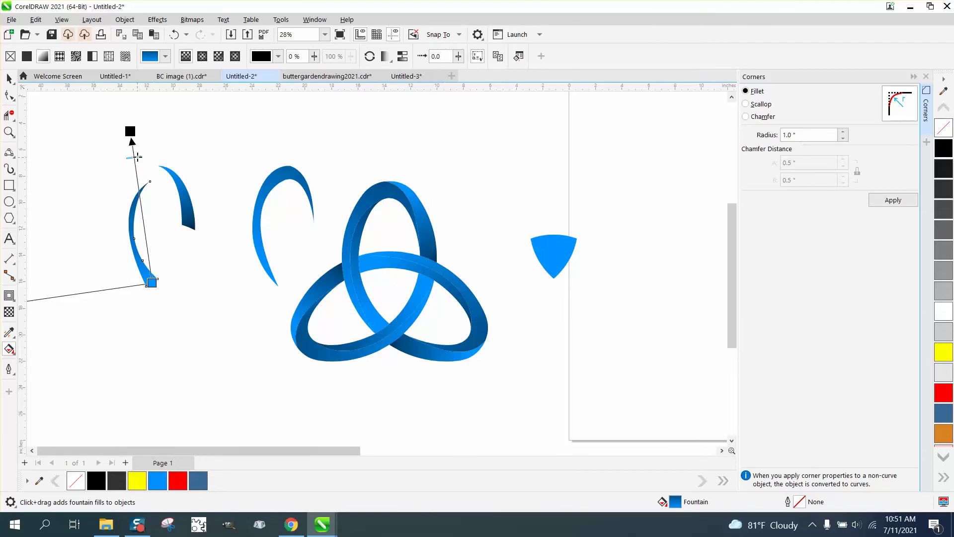
click(9, 79)
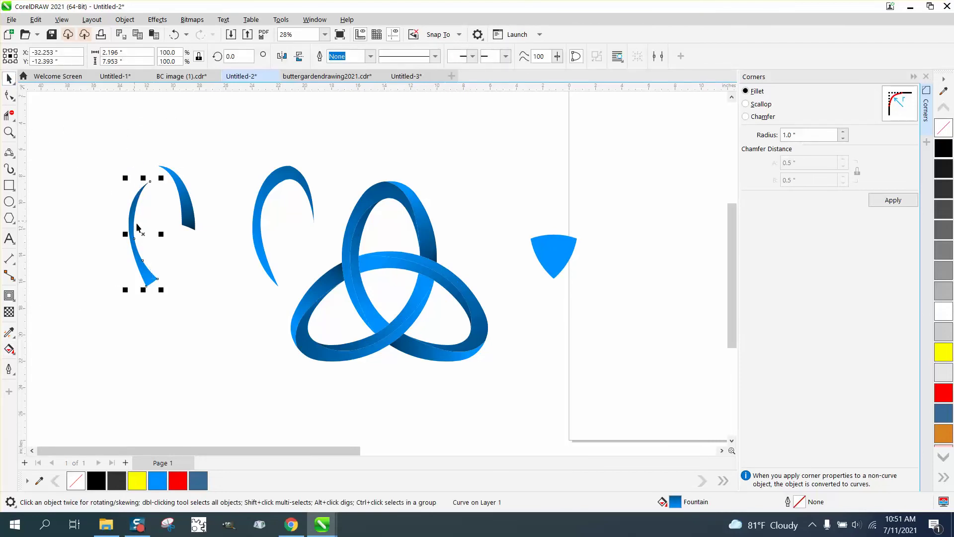
Move the outer crescent 10 inches left to fit against the other two filled band pieces
scroll(169, 255, down, 2)
click(189, 231)
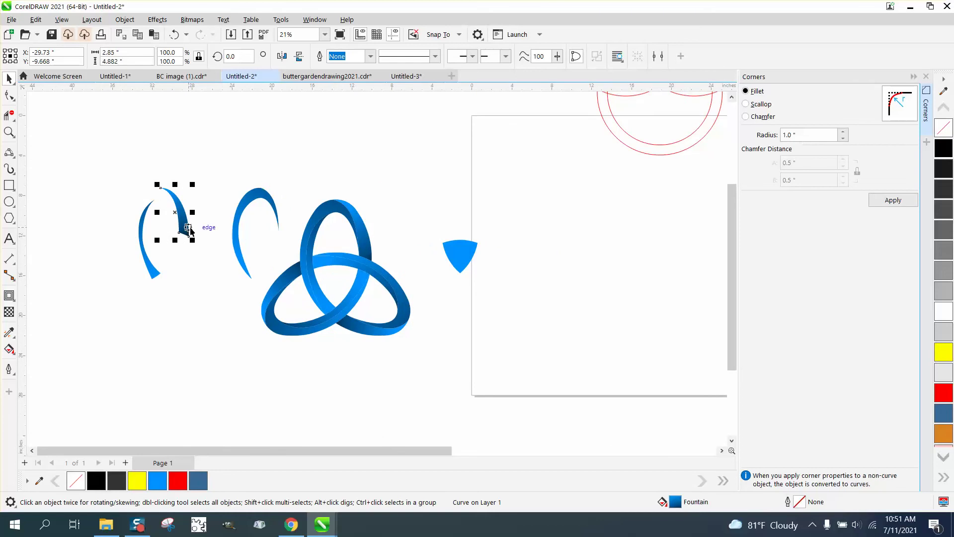
click(235, 231)
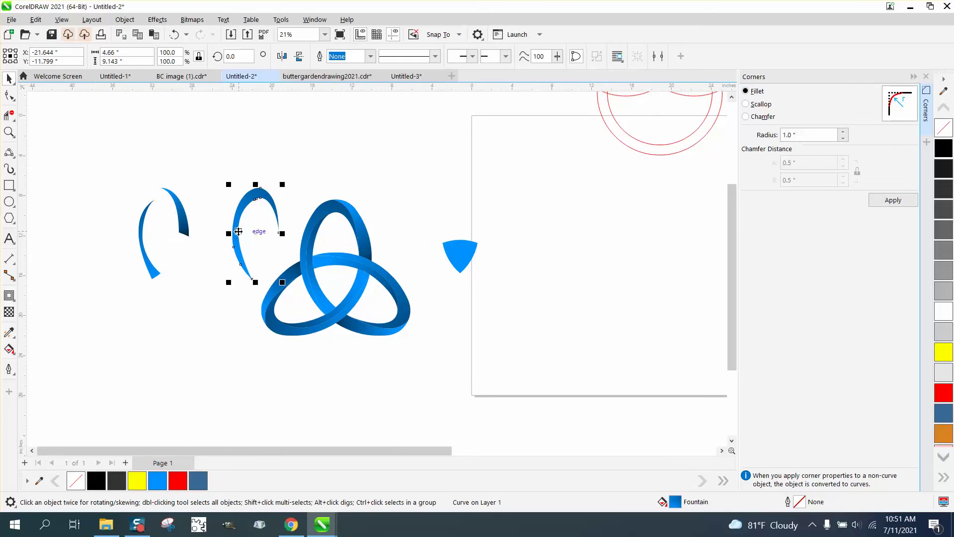
drag(235, 231, 138, 231)
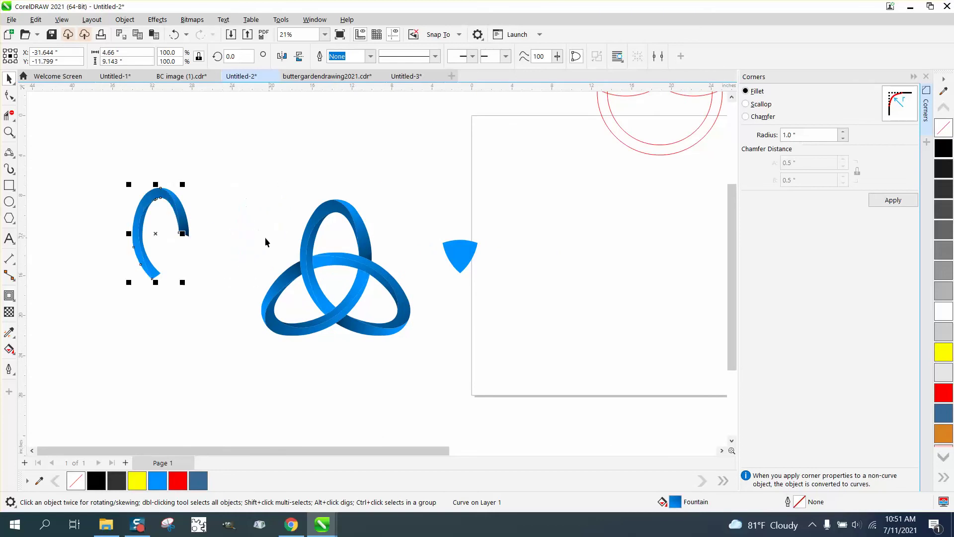
Darken the upper part of the inner crescent by shifting its fountain fill midpoint back toward the blue end
click(9, 132)
drag(117, 162, 224, 298)
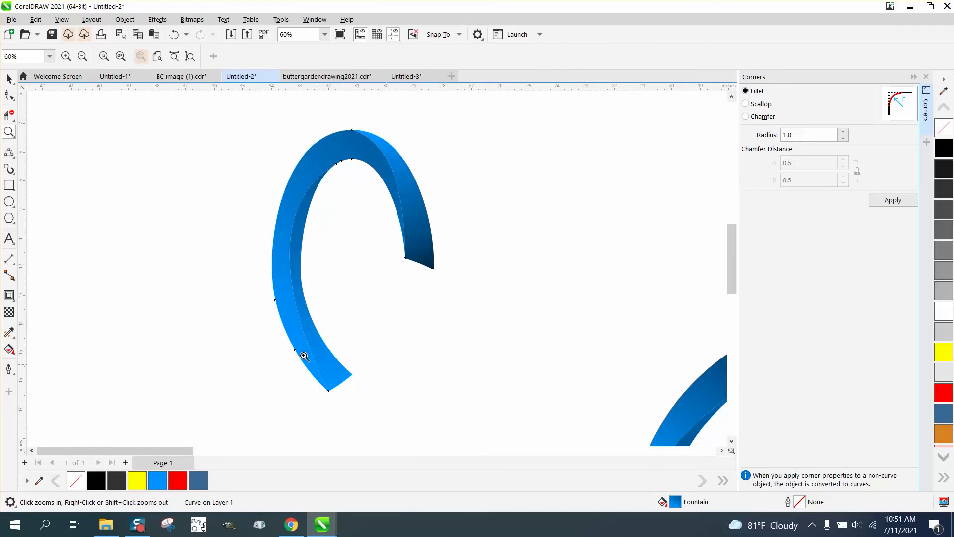
key(space)
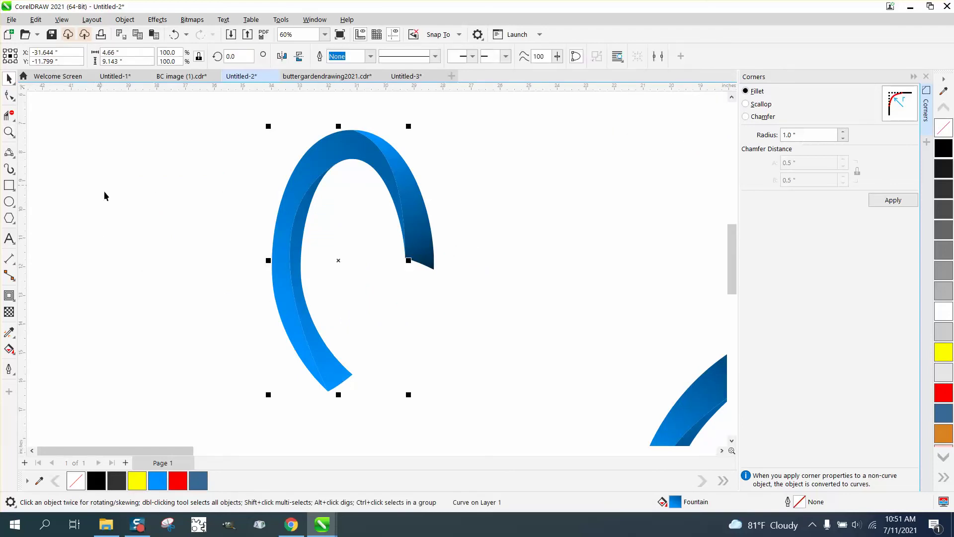
click(280, 361)
click(339, 379)
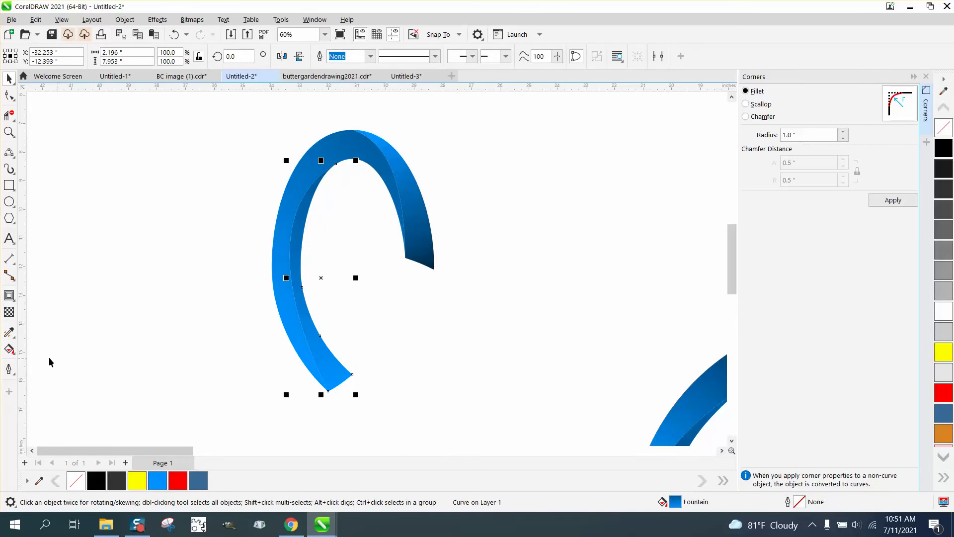
click(10, 350)
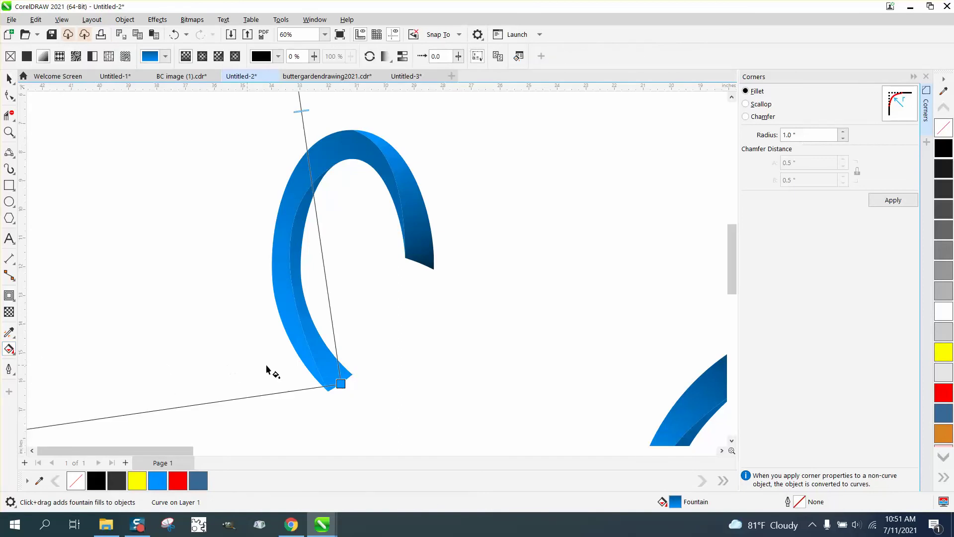
drag(301, 112, 316, 212)
click(9, 78)
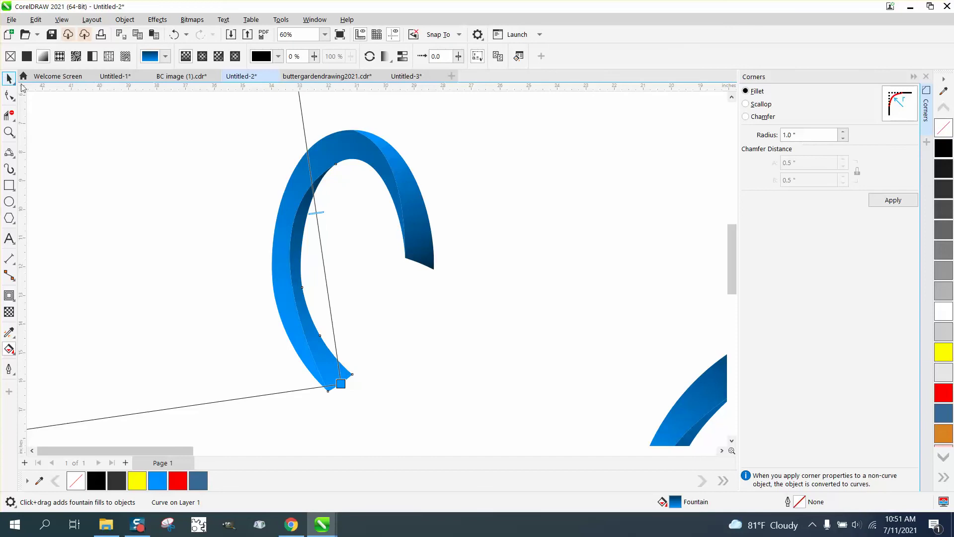
Move the blue curved triangle 30 inches left and 10 inches down, and replace its fill with a black outline
scroll(268, 180, down, 2)
click(404, 186)
scroll(298, 184, down, 4)
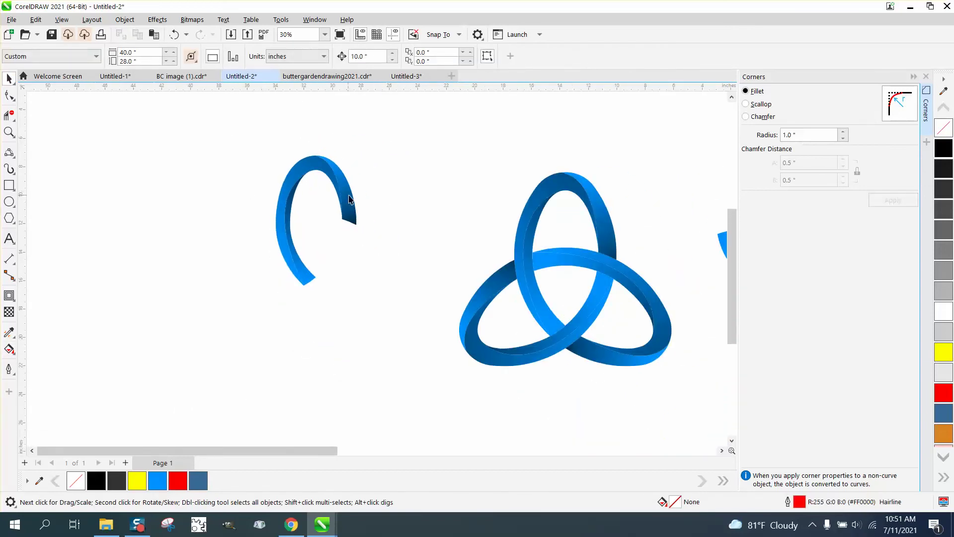
click(608, 232)
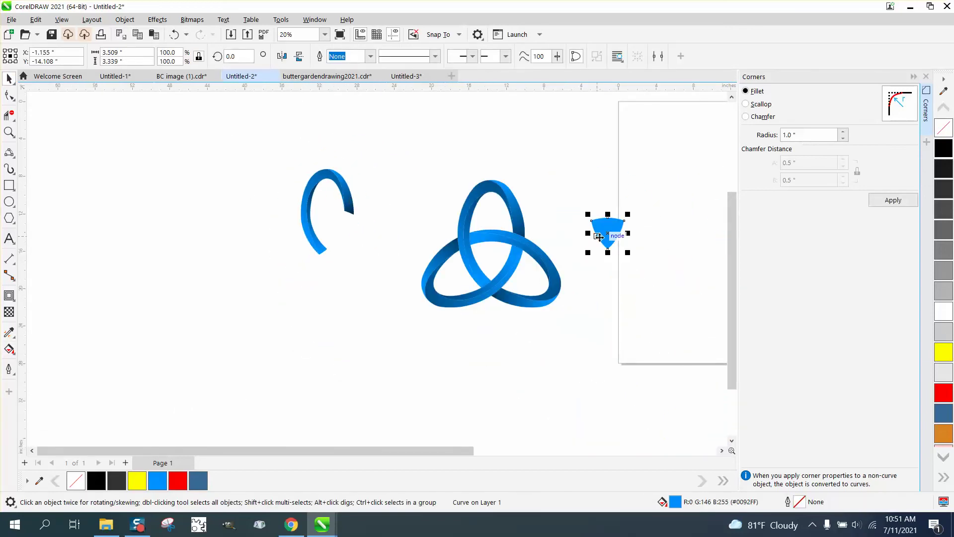
key(shift+Left)
key(shift+Left)
key(shift+Left)
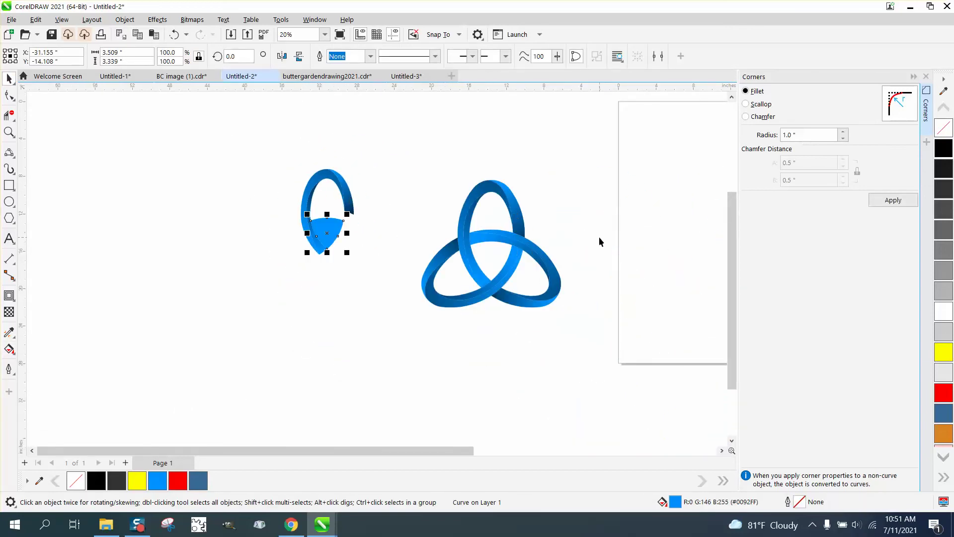
key(shift+Down)
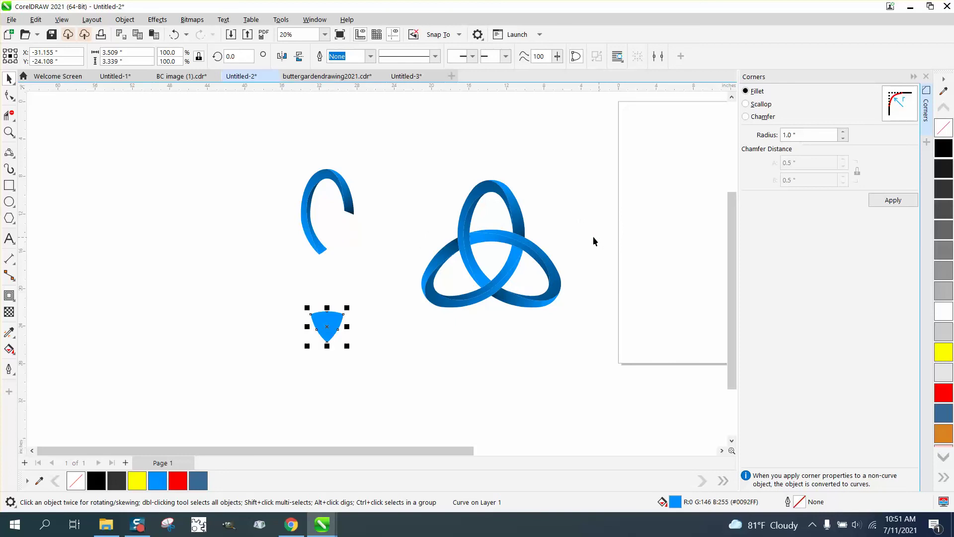
click(943, 127)
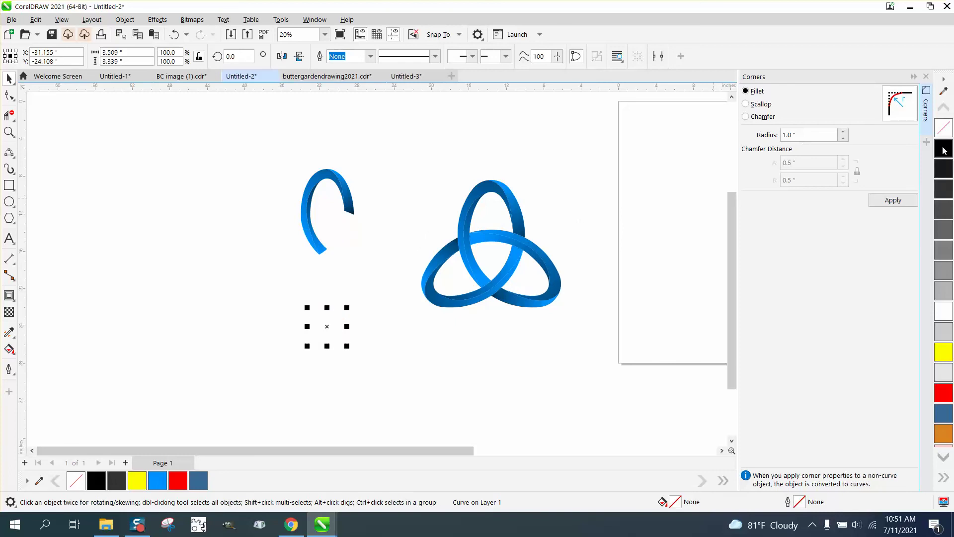
right_click(943, 148)
Draw three 2-point lines across the curved triangle, each joining a corner to the midpoint node of the opposite side
click(9, 131)
drag(202, 247, 435, 401)
click(14, 155)
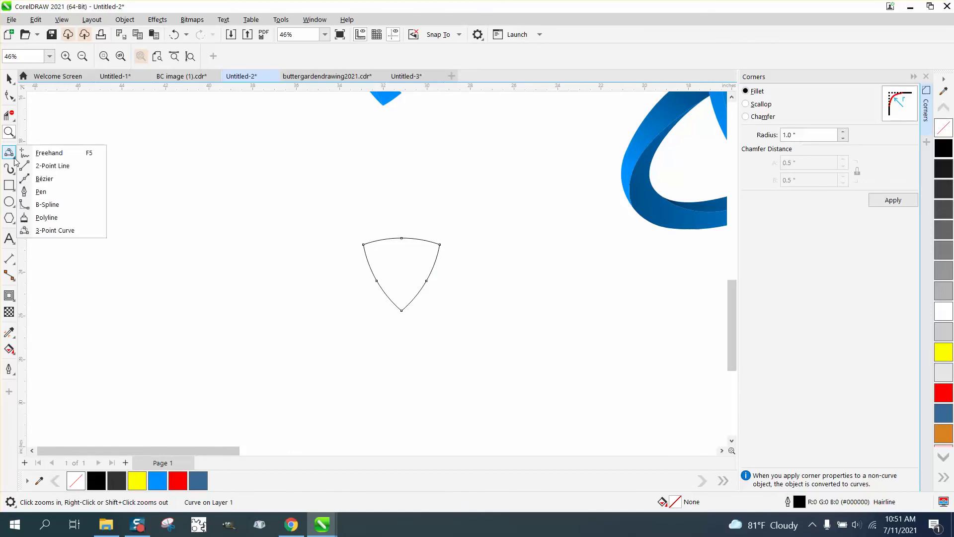
click(43, 165)
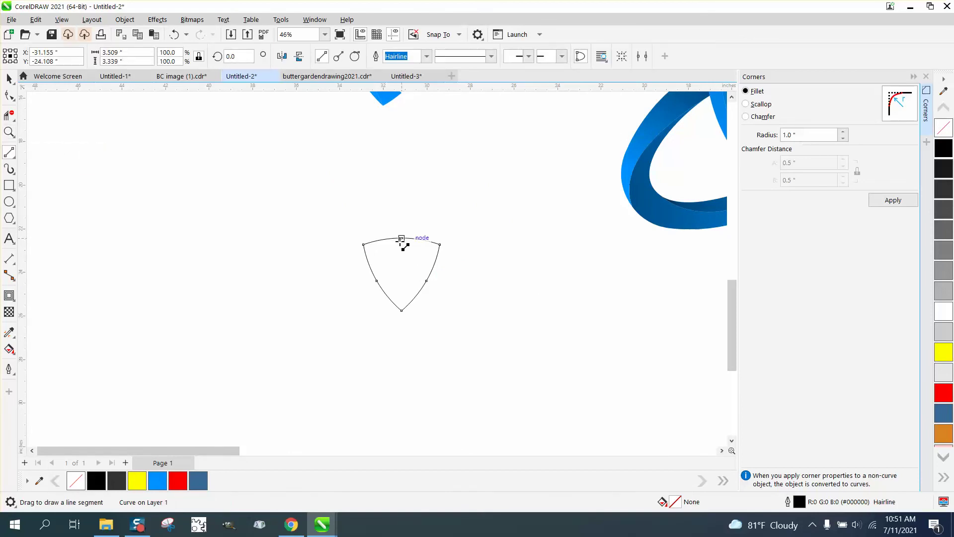
drag(401, 238, 390, 281)
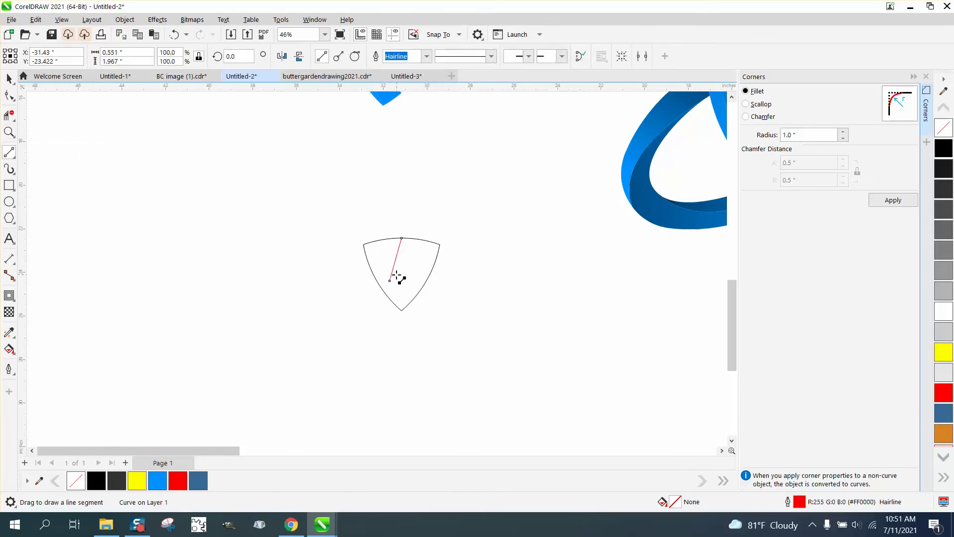
key(Delete)
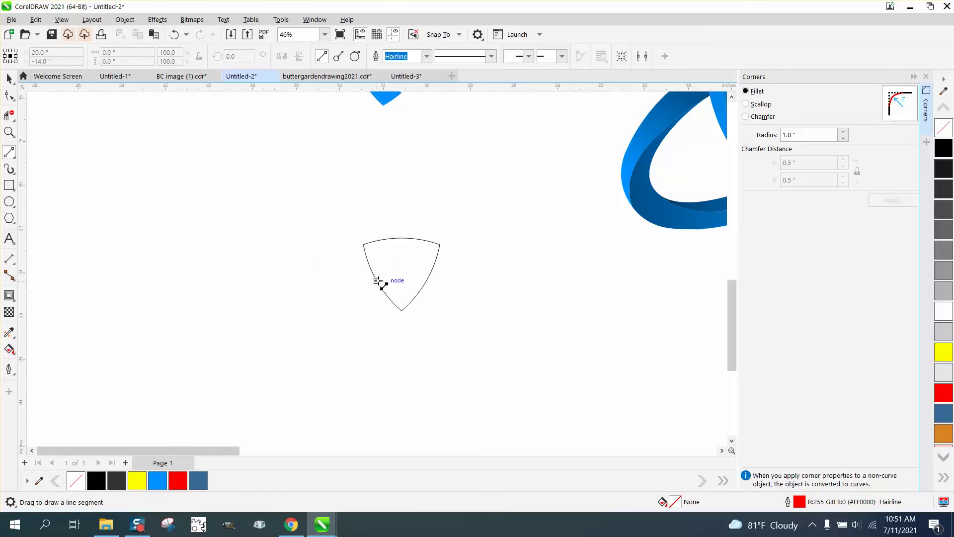
drag(377, 281, 441, 248)
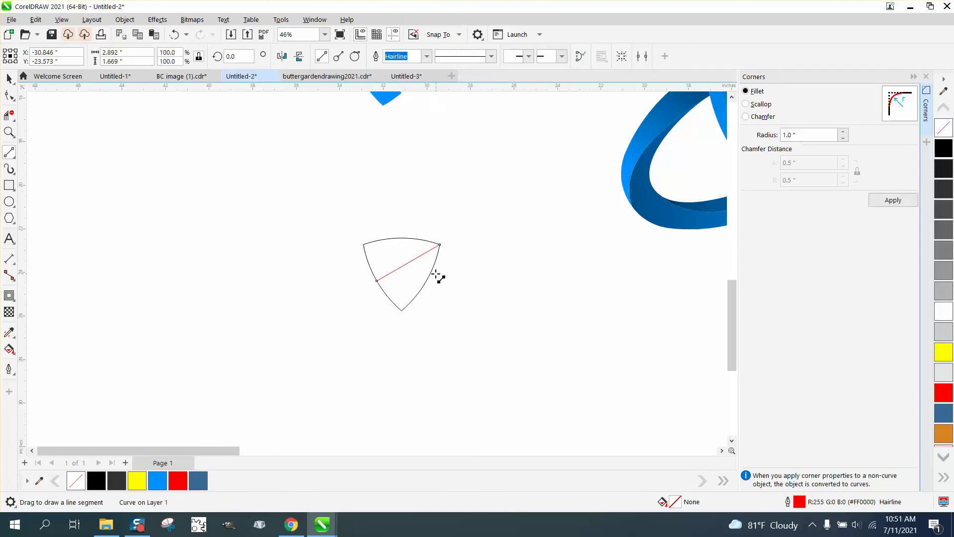
drag(427, 281, 363, 247)
click(173, 34)
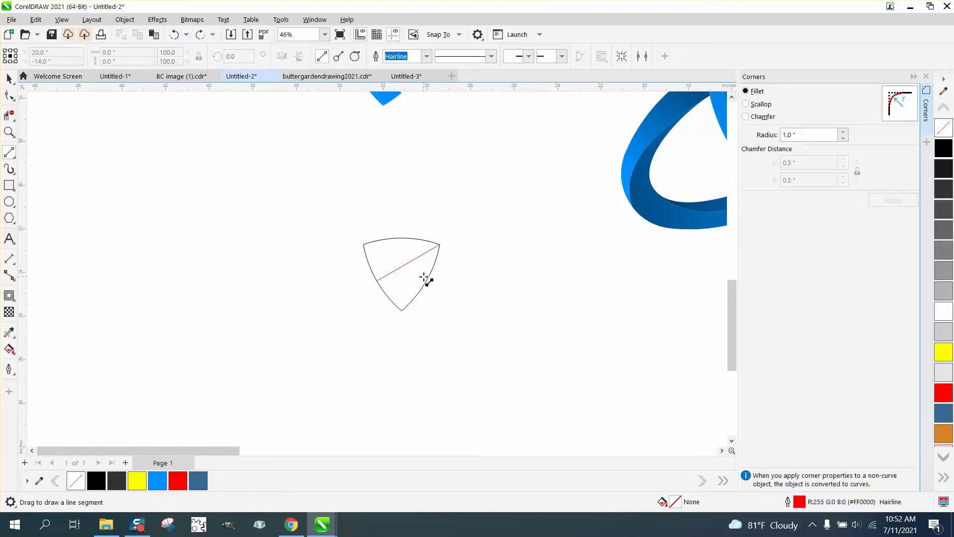
drag(427, 281, 364, 245)
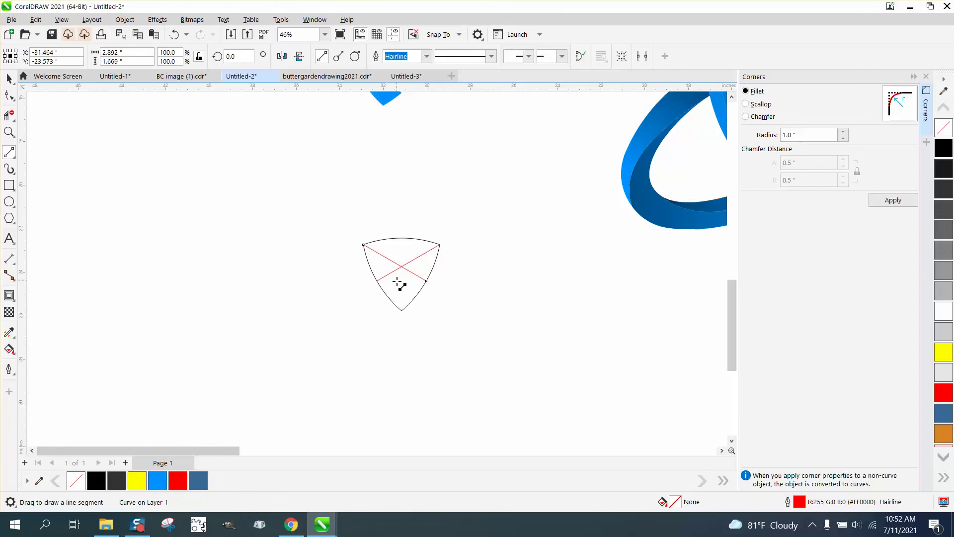
drag(402, 310, 402, 239)
click(9, 78)
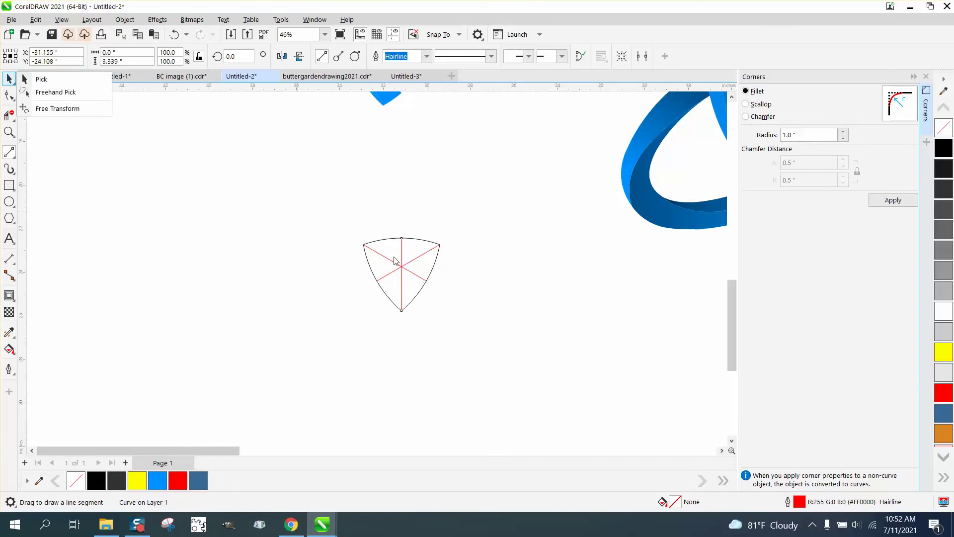
Move the curved triangle together with its three lines 10 inches up and 10 inches right, clear of the band
click(196, 166)
scroll(193, 166, down, 1)
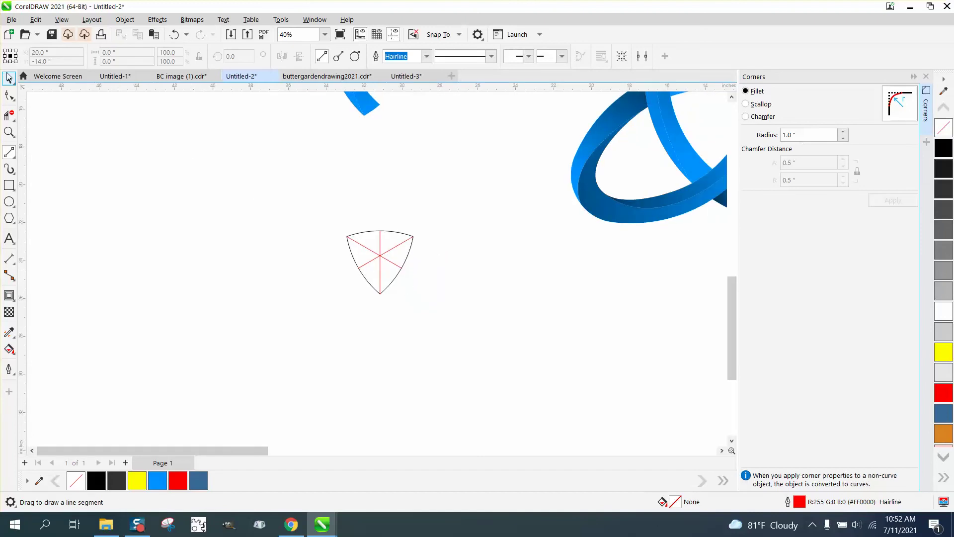
scroll(275, 226, down, 1)
scroll(316, 236, down, 2)
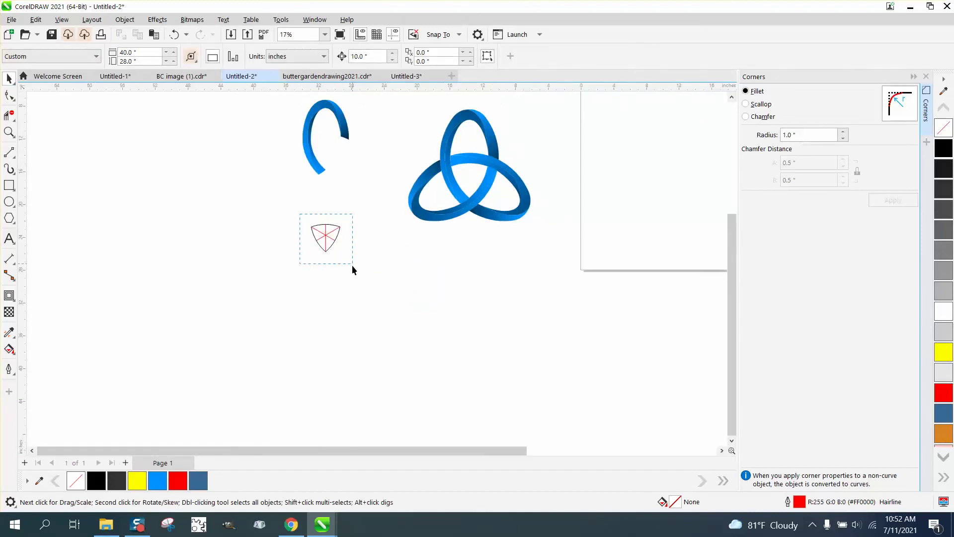
drag(352, 266, 352, 266)
key(shift+Up)
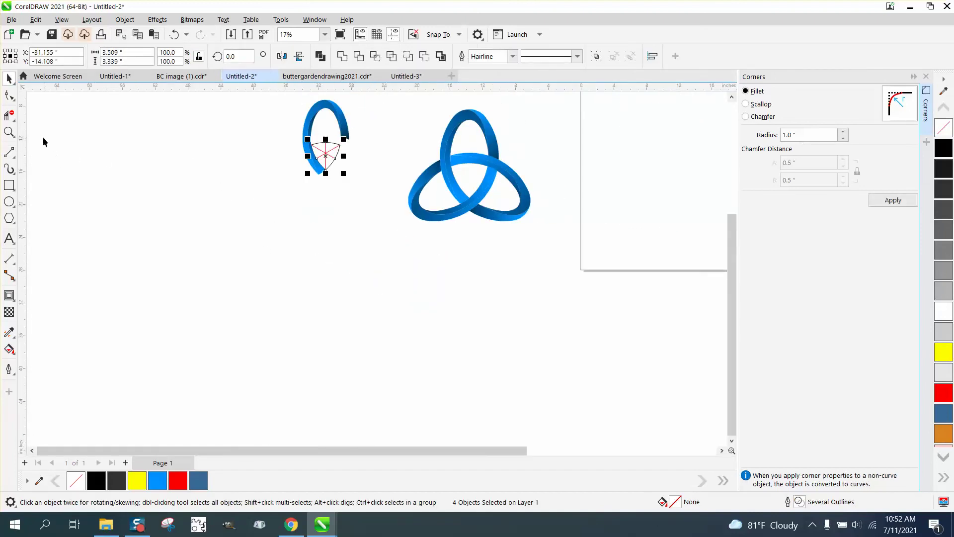
click(9, 131)
drag(292, 109, 415, 184)
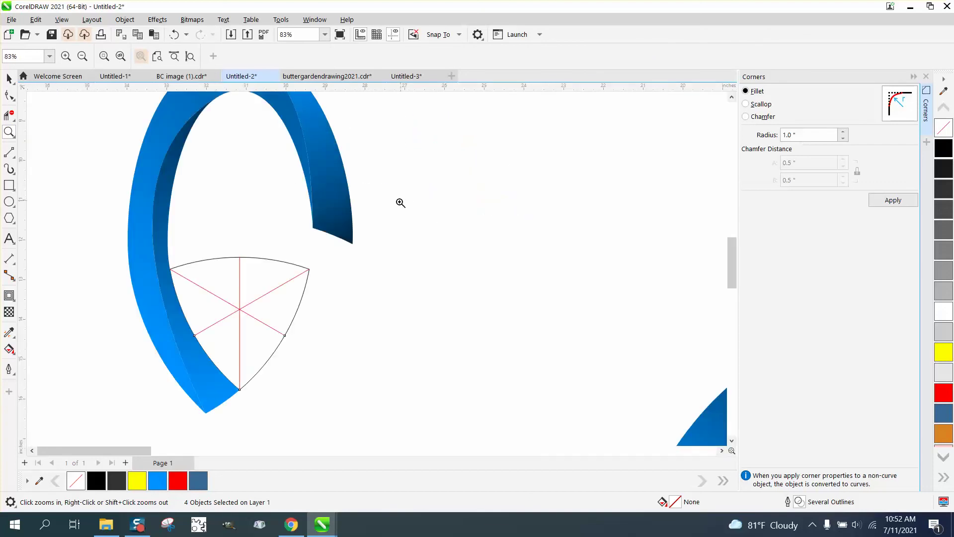
scroll(340, 237, down, 2)
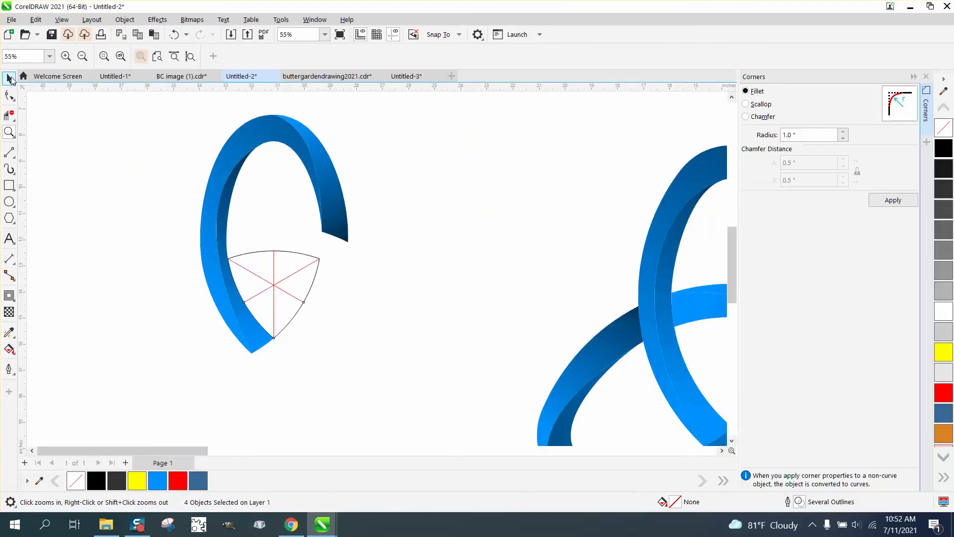
click(9, 78)
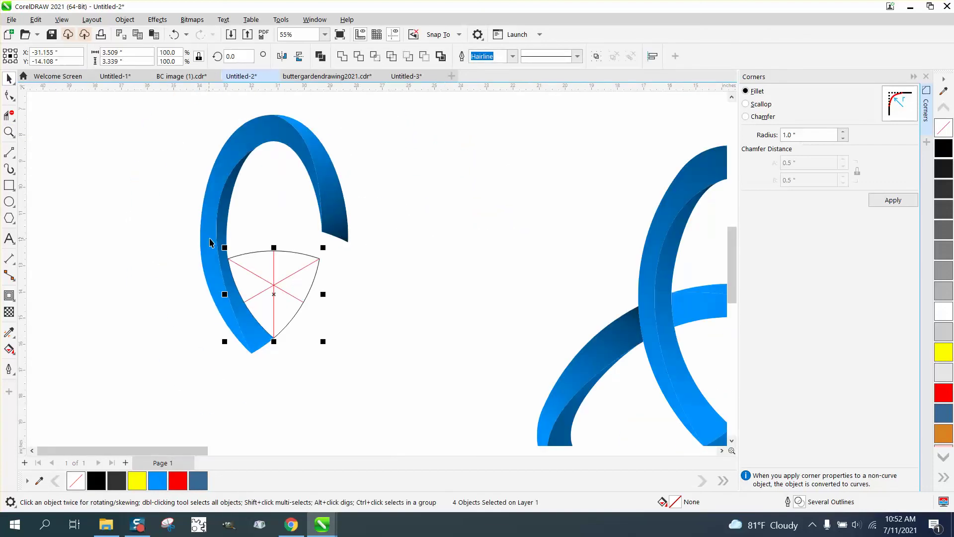
key(Right)
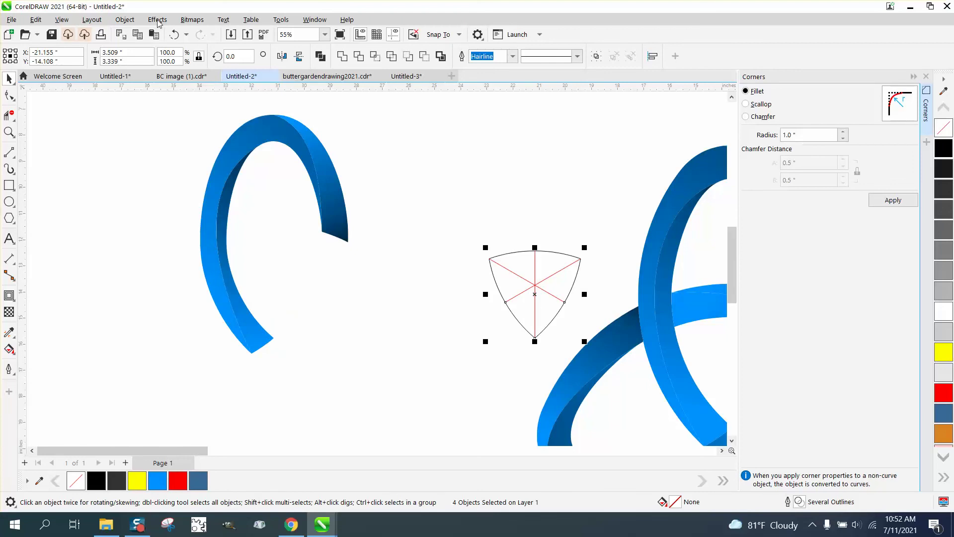
Group the three band pieces, and move the curved triangle with its three lines 10 inches left back onto the band
drag(173, 105, 402, 360)
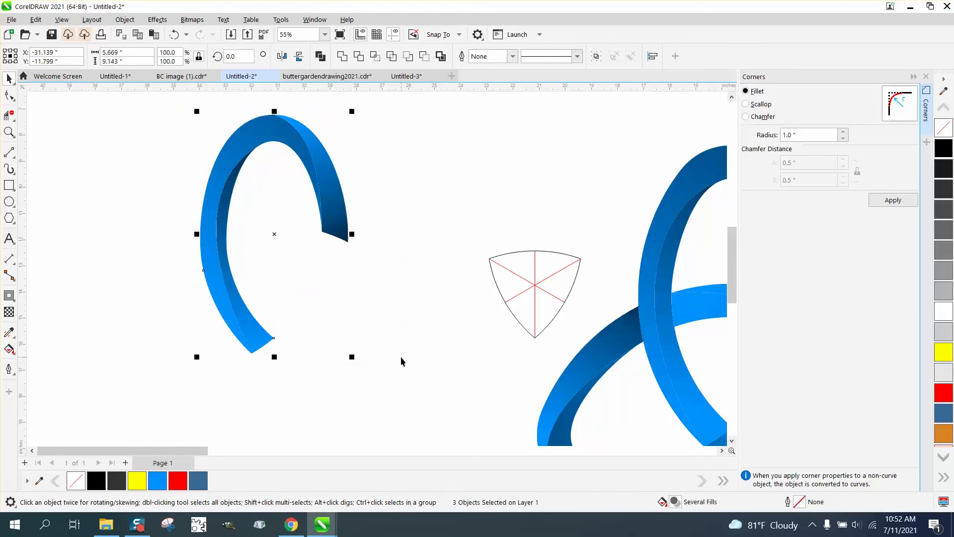
key(ctrl+g)
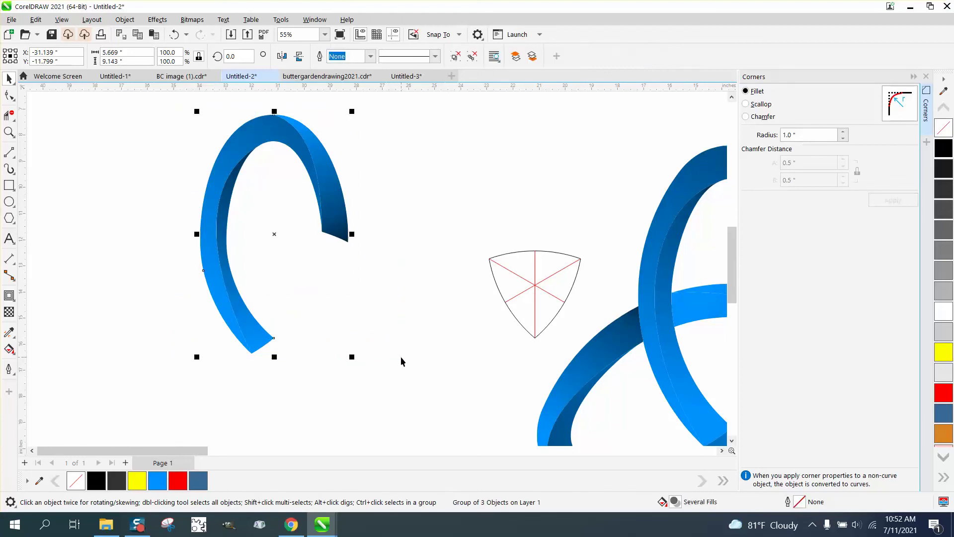
drag(569, 351, 580, 358)
key(Left)
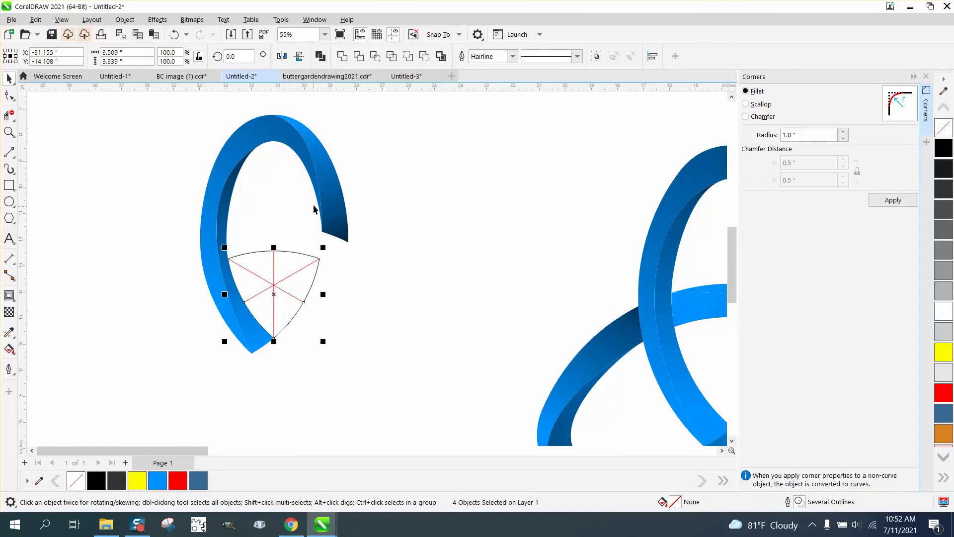
Place the band group's rotation centre on the crossing of the three lines and create two copies rotated in 120-degree increments
click(332, 194)
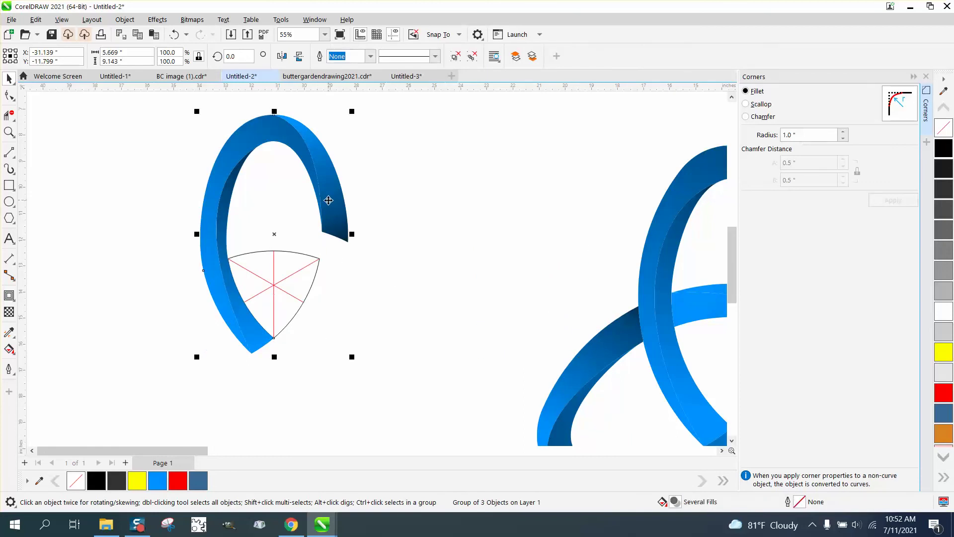
click(327, 200)
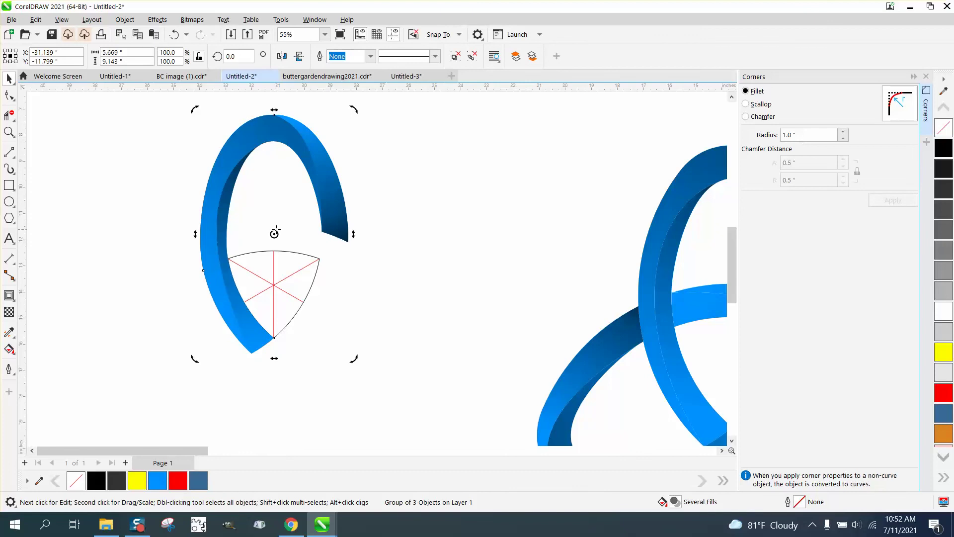
drag(273, 233, 274, 285)
text(120)
key(Return)
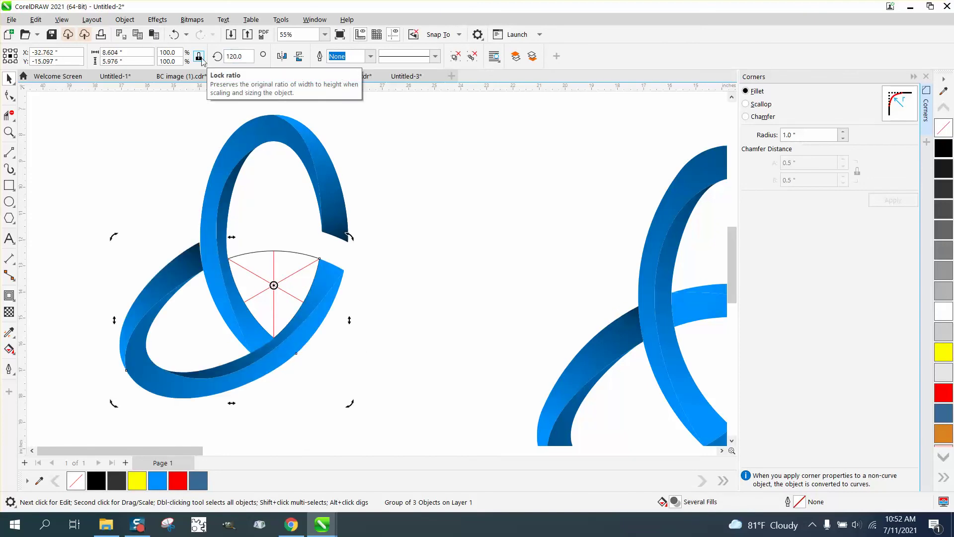
key(ctrl+d)
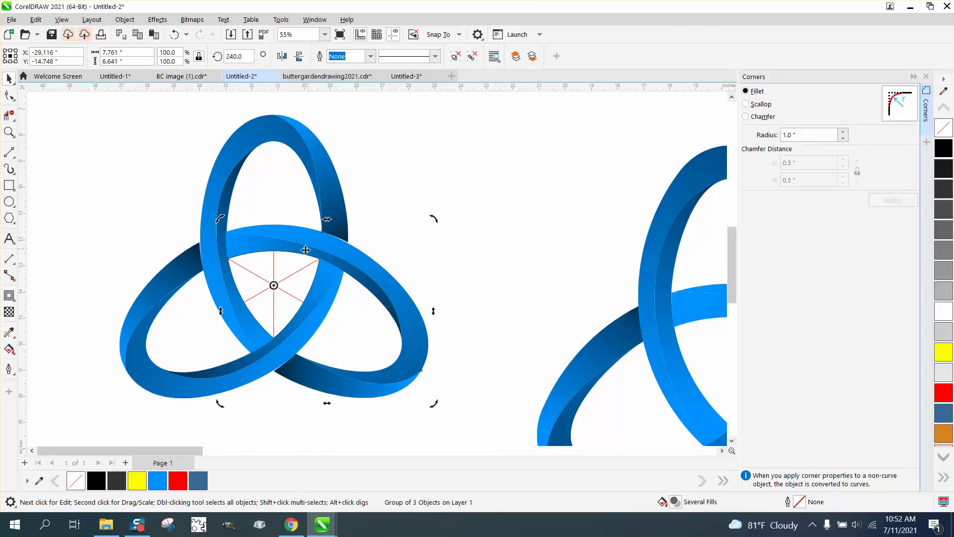
Ungroup the upper band and move the outer corner node of its dark end onto the crossing band's edge to close the gap
click(9, 131)
drag(310, 185, 384, 273)
scroll(366, 299, down, 5)
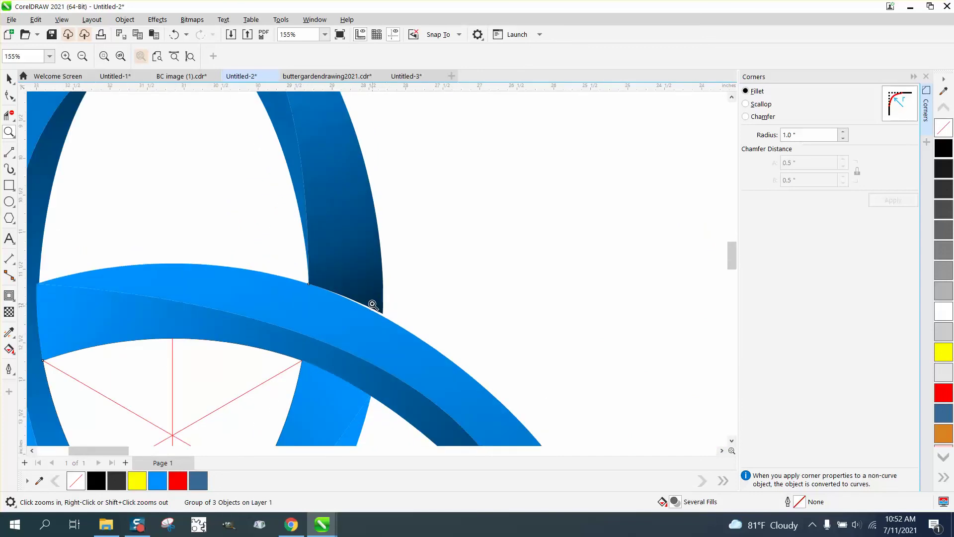
scroll(239, 293, down, 2)
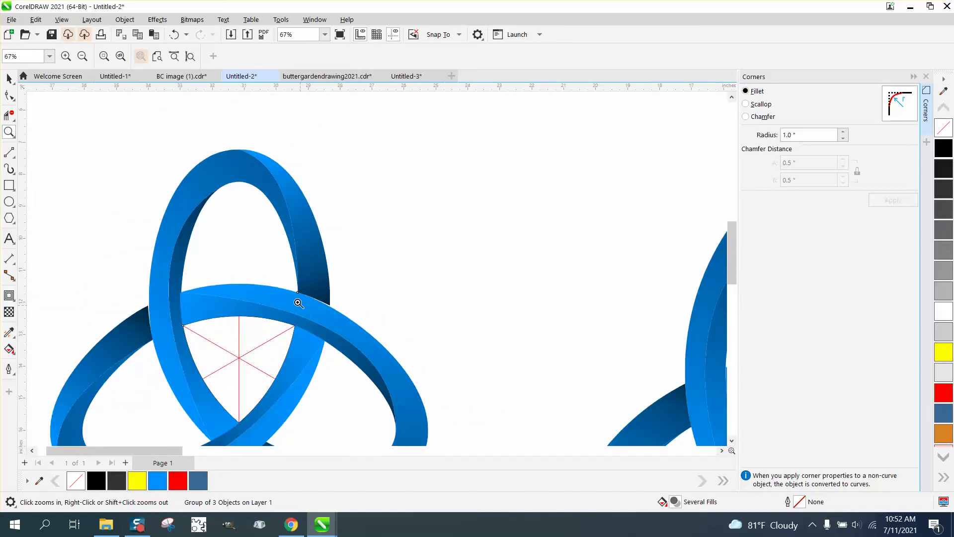
drag(281, 279, 370, 343)
click(10, 97)
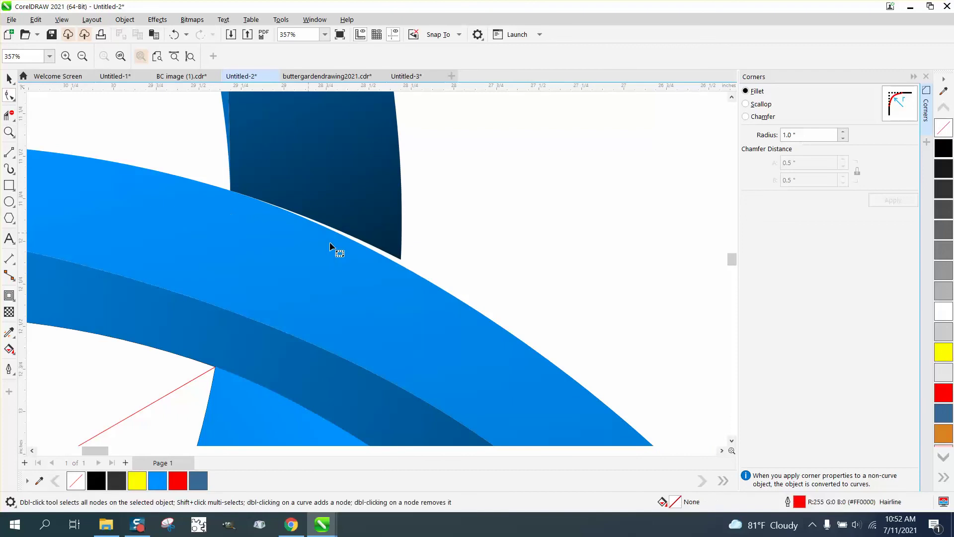
click(9, 78)
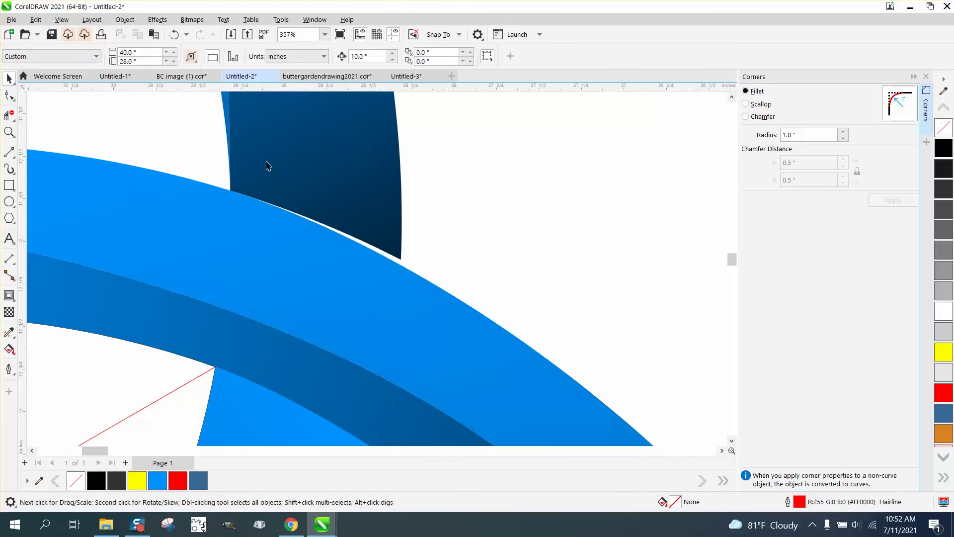
click(314, 170)
click(125, 20)
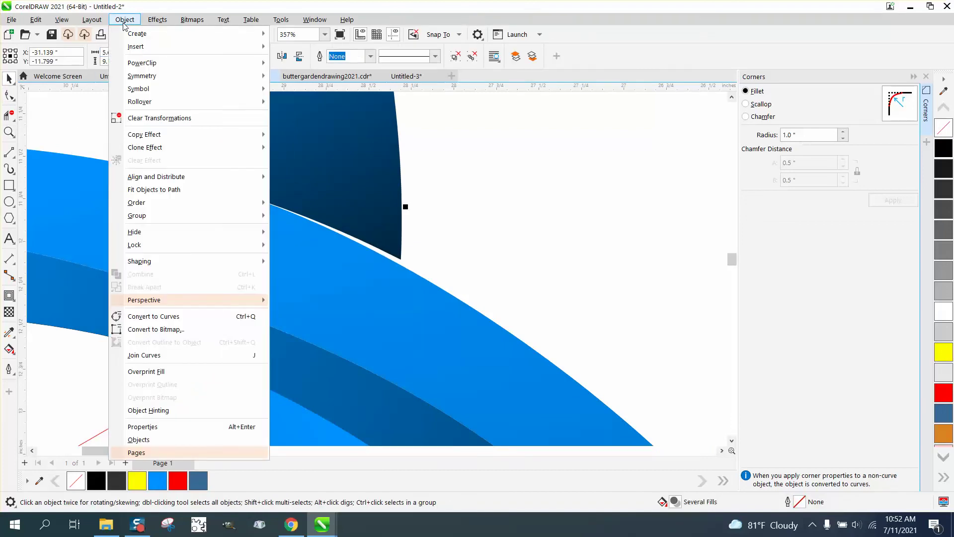
mouse_move(252, 224)
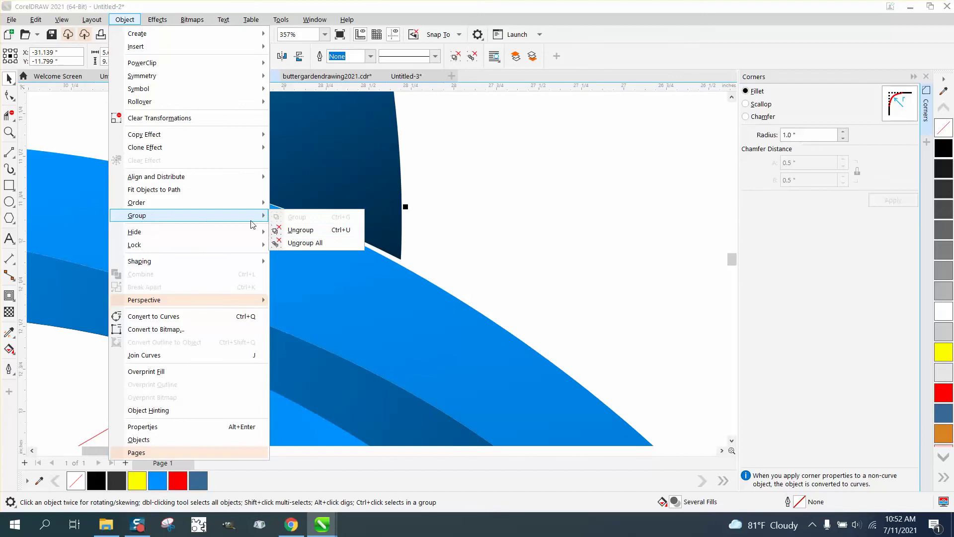
click(300, 230)
click(11, 96)
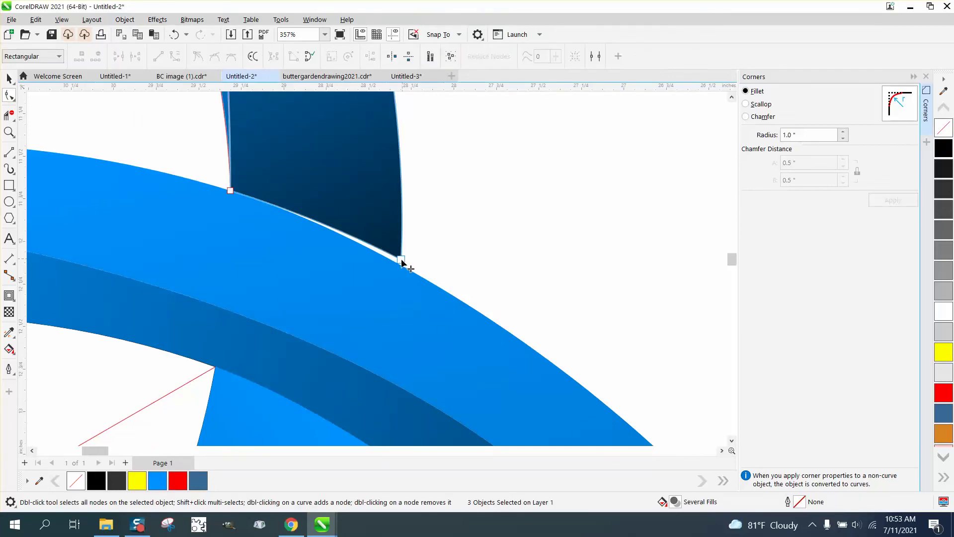
drag(401, 262, 400, 264)
scroll(343, 227, down, 1)
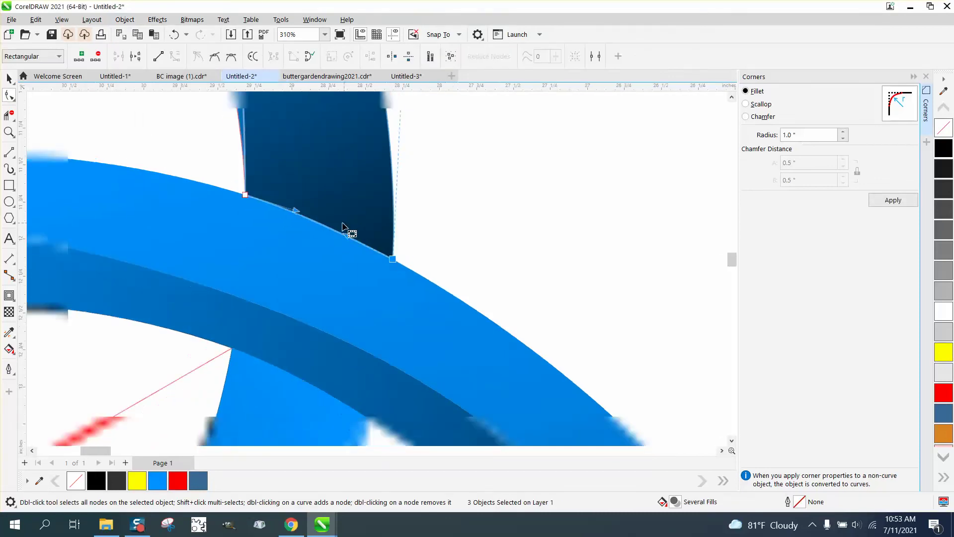
Ungroup the lower-left band and move its dark end's outer corner node against the upright band's edge to close the gap
scroll(348, 227, down, 10)
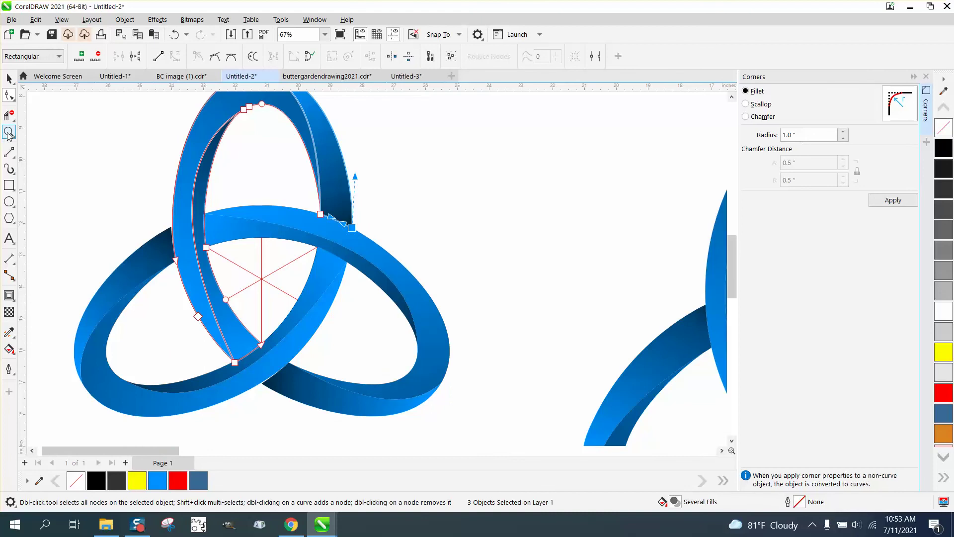
click(9, 132)
drag(141, 215, 262, 279)
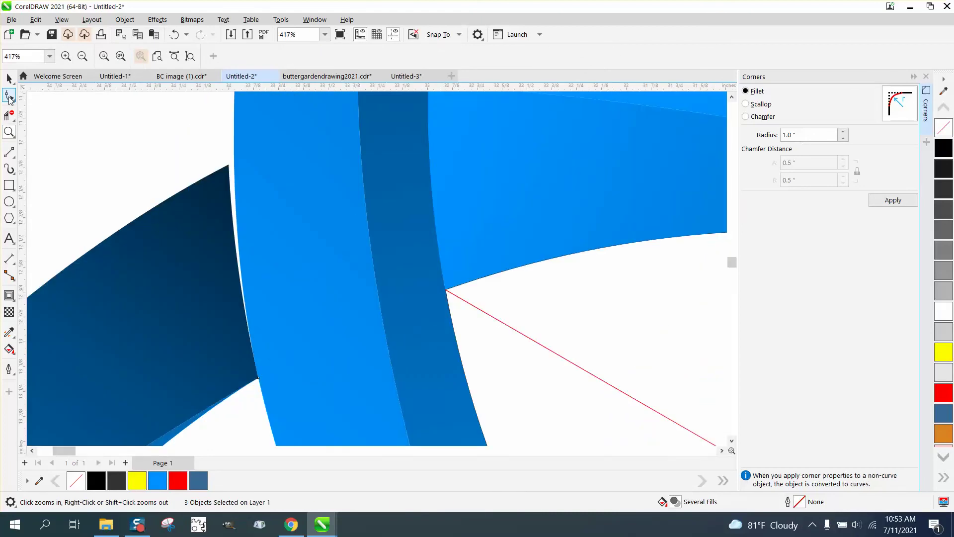
click(9, 78)
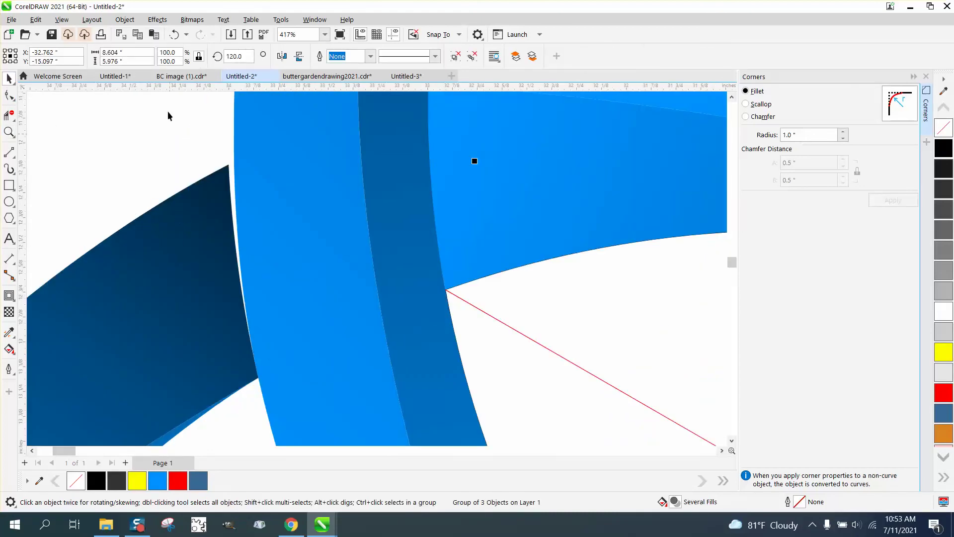
click(124, 20)
mouse_move(160, 219)
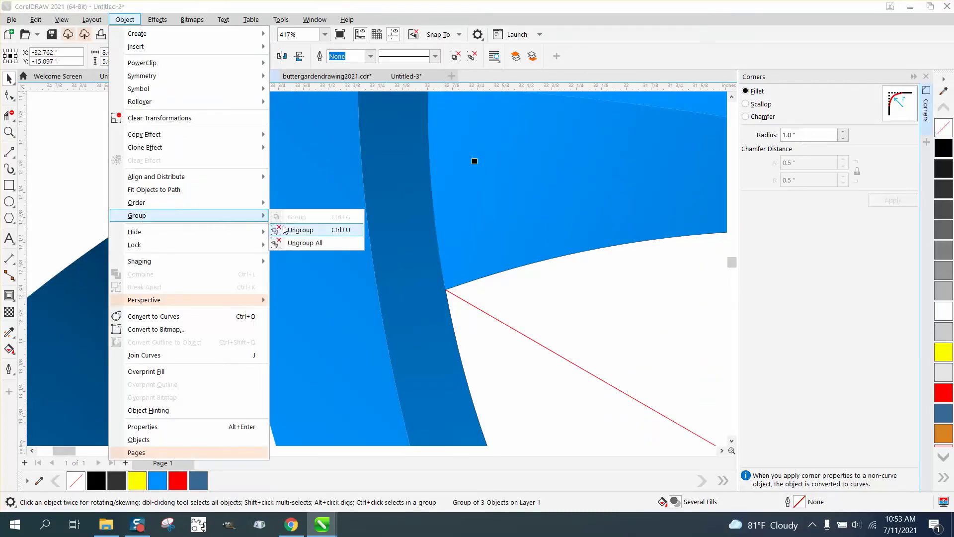
click(284, 230)
click(9, 95)
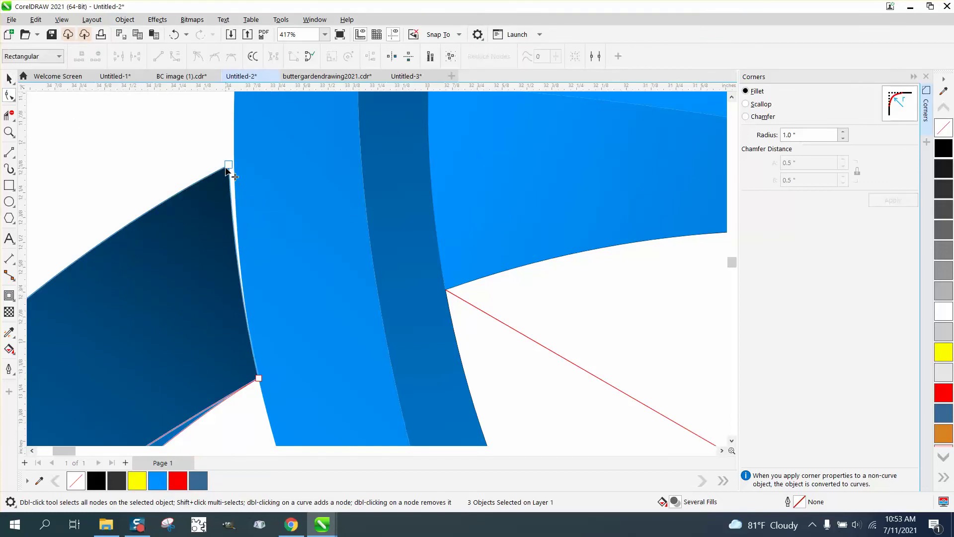
drag(226, 169, 234, 162)
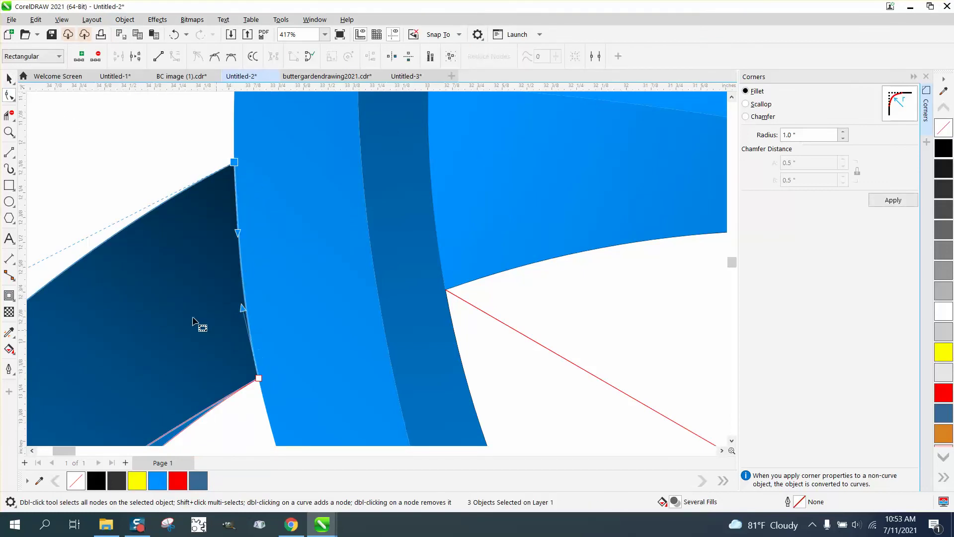
scroll(194, 321, down, 6)
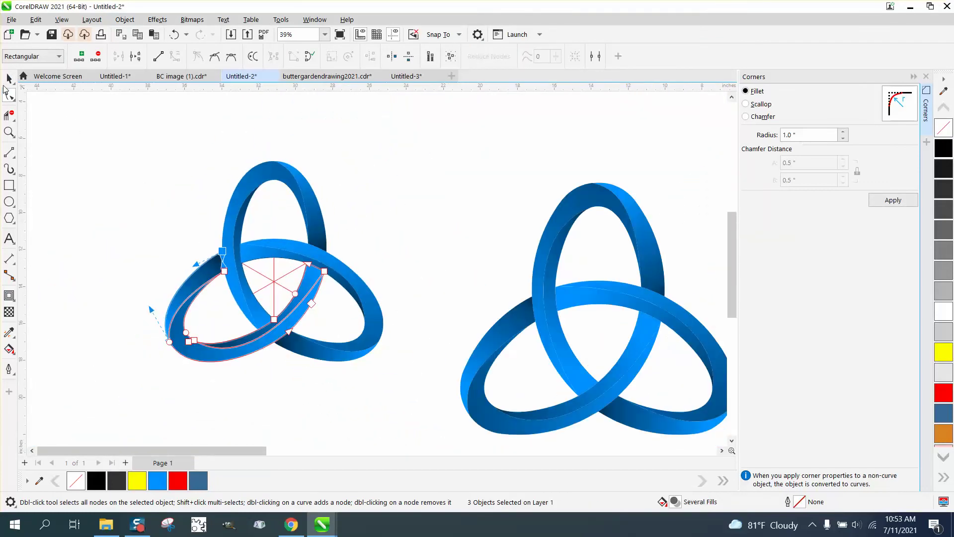
Delete the curved triangle and its three red guide lines from the centre of the new knot
click(9, 78)
drag(171, 224, 314, 314)
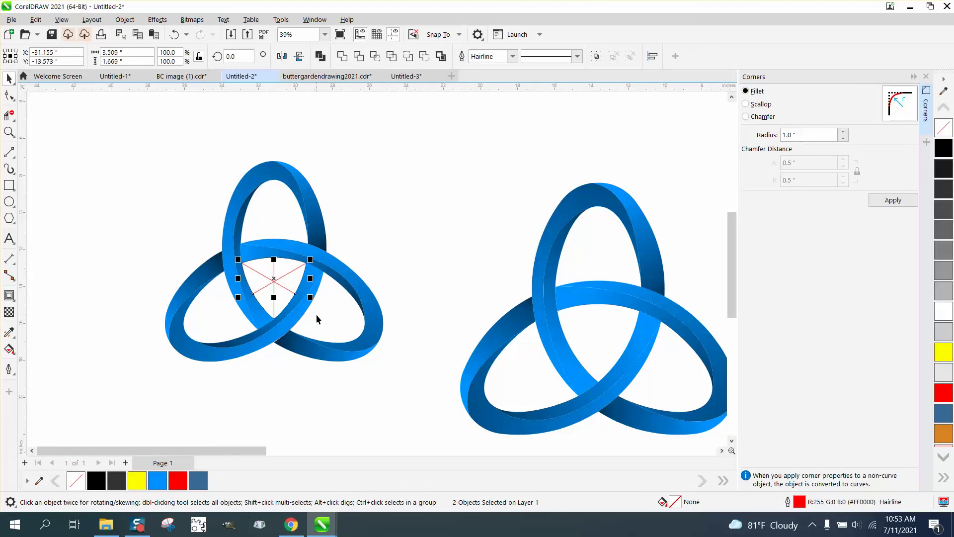
click(316, 314)
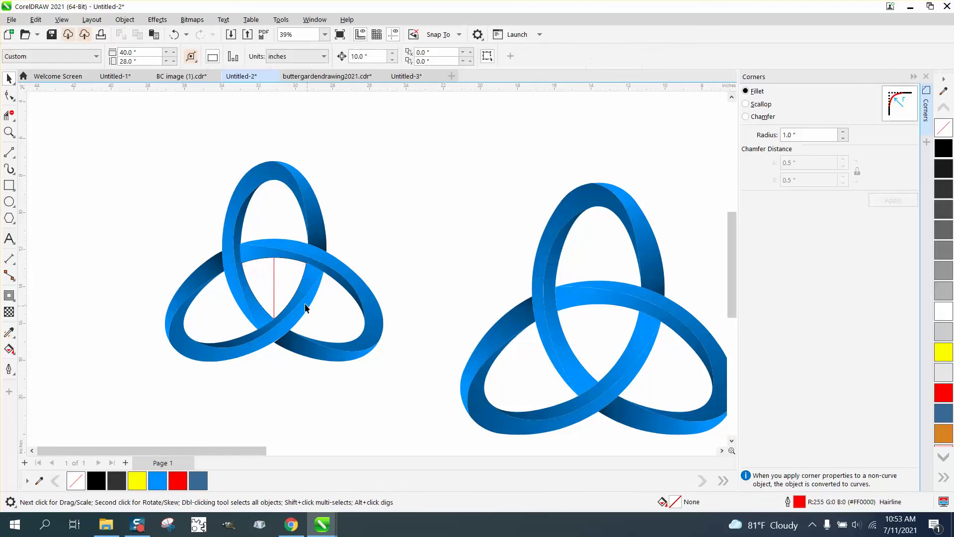
click(274, 288)
click(282, 284)
scroll(262, 272, down, 2)
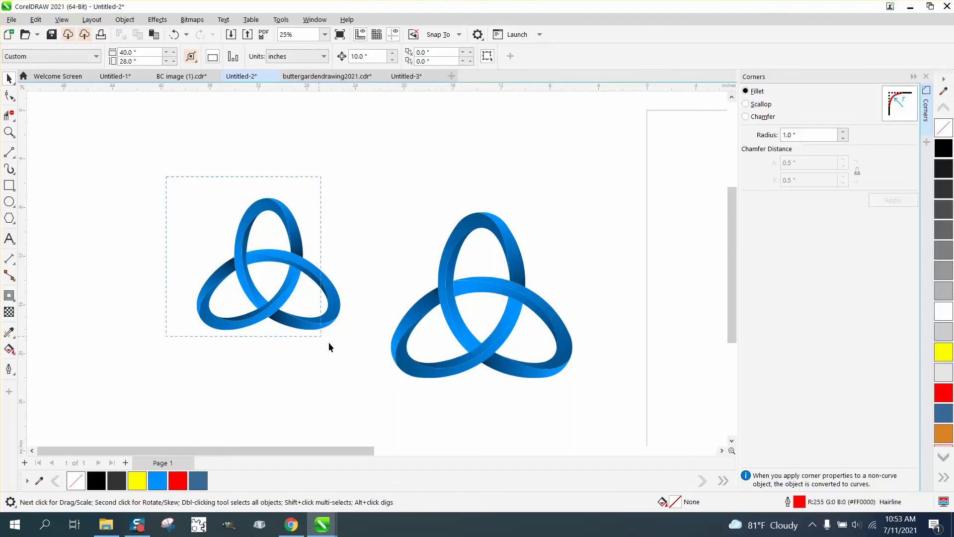
Enlarge the whole new knot to about 15.98 by 14.67 inches and move it left, clear of the original knot
drag(329, 346, 330, 347)
drag(346, 194, 453, 169)
drag(294, 241, 224, 265)
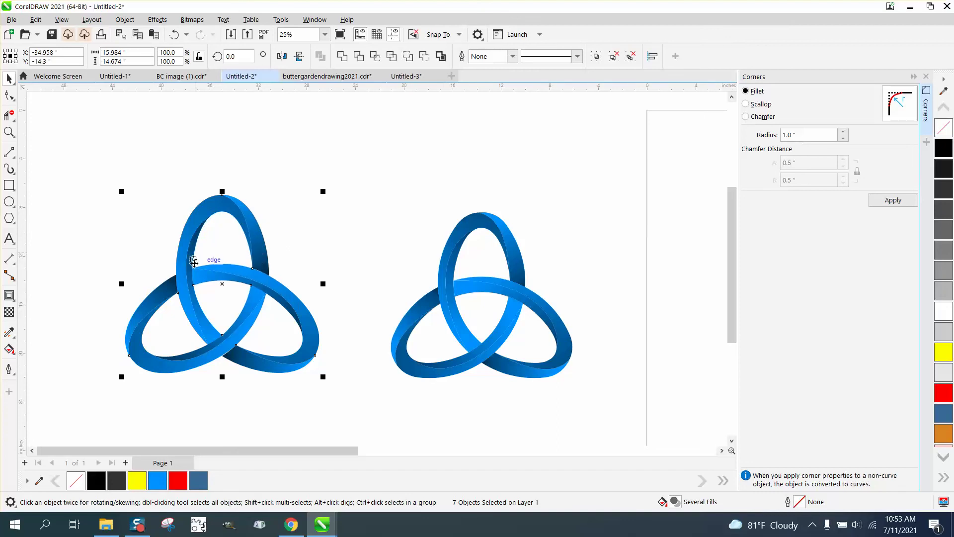
scroll(248, 279, down, 3)
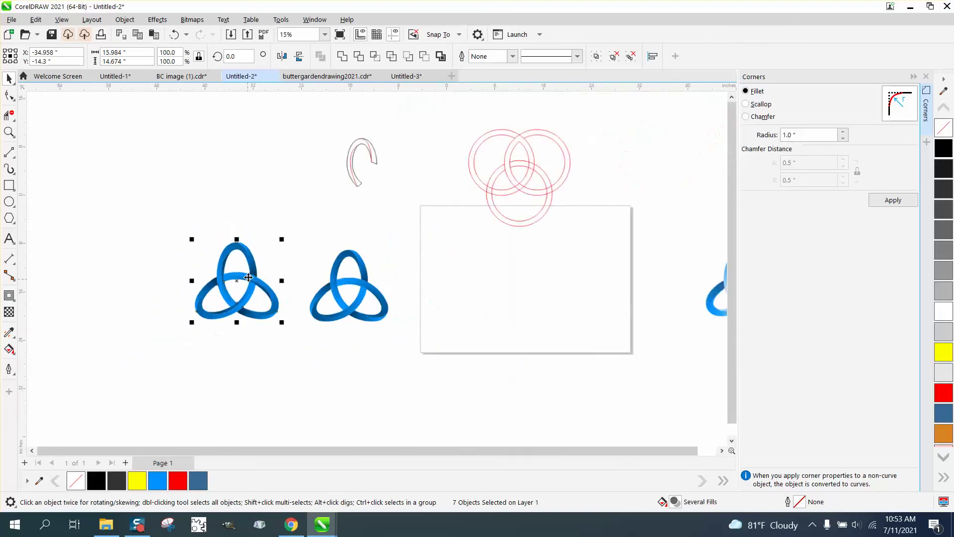